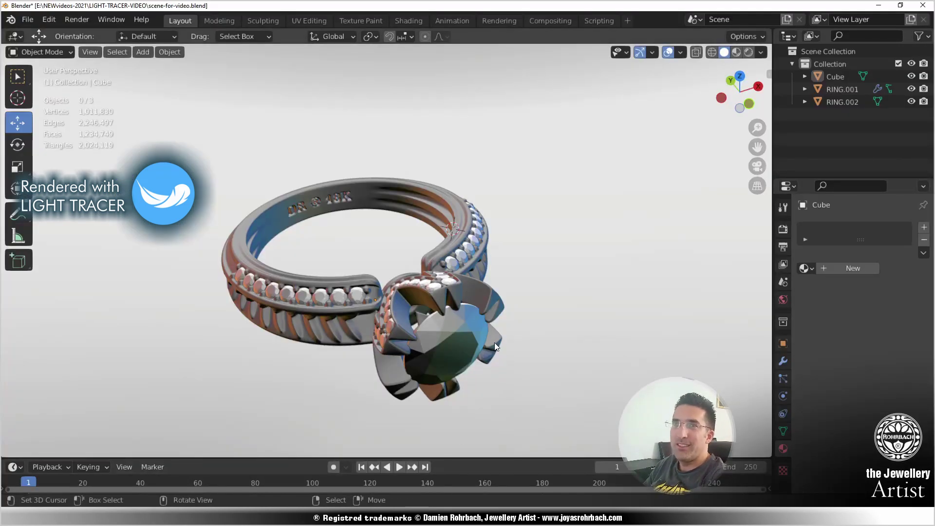
Examine the jewelled ring model on its floor plane from several angles and distances
{"action": "scroll", "coordinate": [494, 343], "scroll_direction": "down", "scroll_amount": 8}
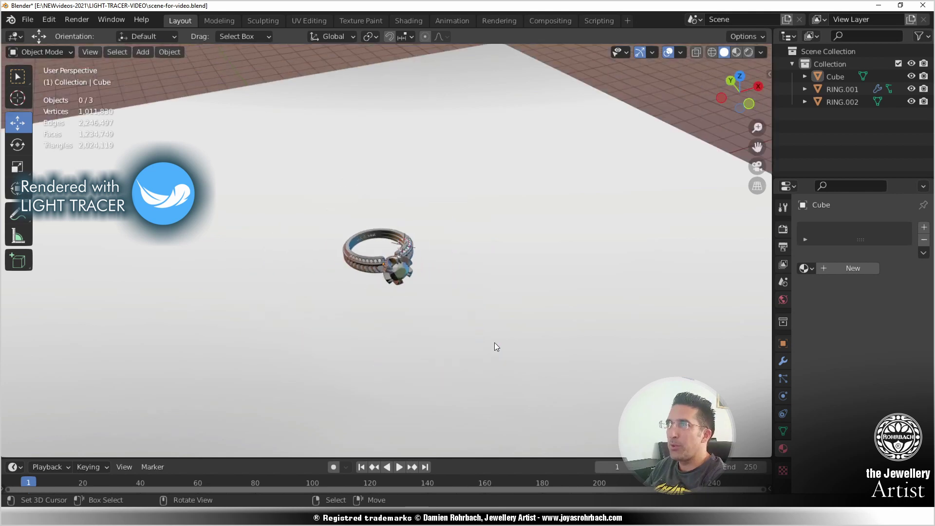
{"action": "middle_click_drag", "start_coordinate": [495, 343], "coordinate": [428, 334]}
{"action": "scroll", "coordinate": [428, 334], "scroll_direction": "up", "scroll_amount": 6}
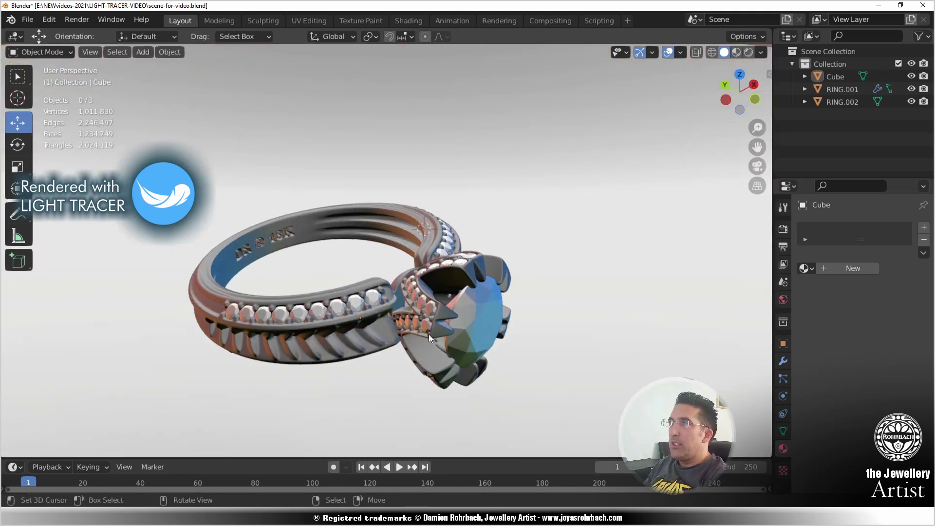
{"action": "scroll", "coordinate": [429, 334], "scroll_direction": "down", "scroll_amount": 4}
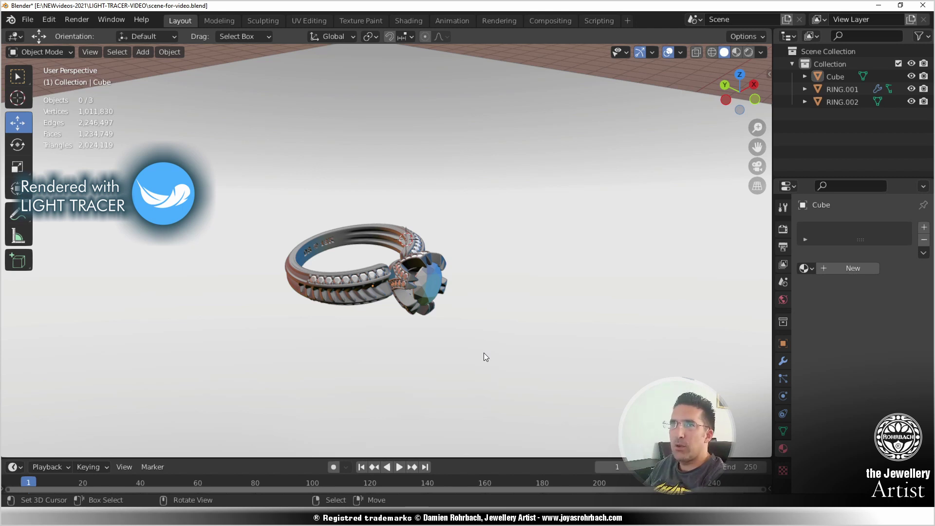
{"action": "scroll", "coordinate": [484, 364], "scroll_direction": "up", "scroll_amount": 3}
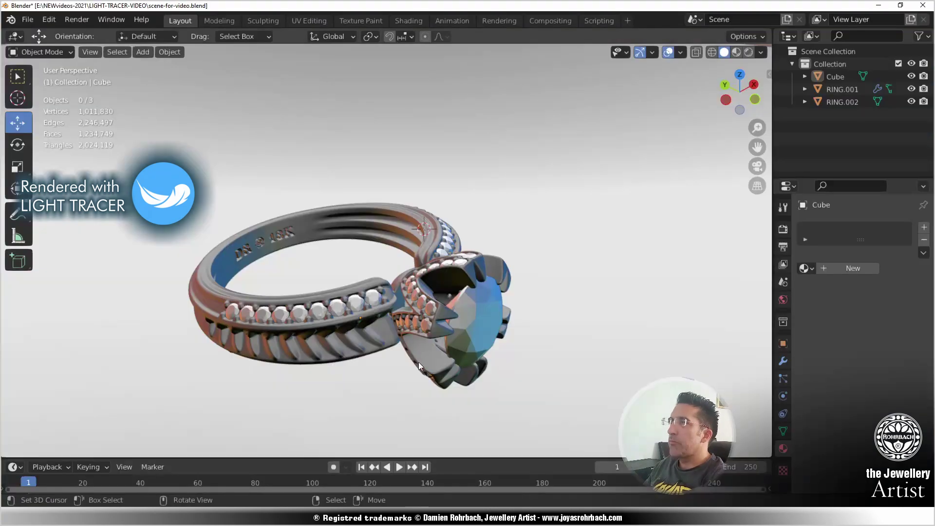
{"action": "scroll", "coordinate": [419, 362], "scroll_direction": "down", "scroll_amount": 10}
{"action": "middle_click_drag", "start_coordinate": [414, 341], "coordinate": [369, 272]}
{"action": "scroll", "coordinate": [401, 287], "scroll_direction": "up", "scroll_amount": 12}
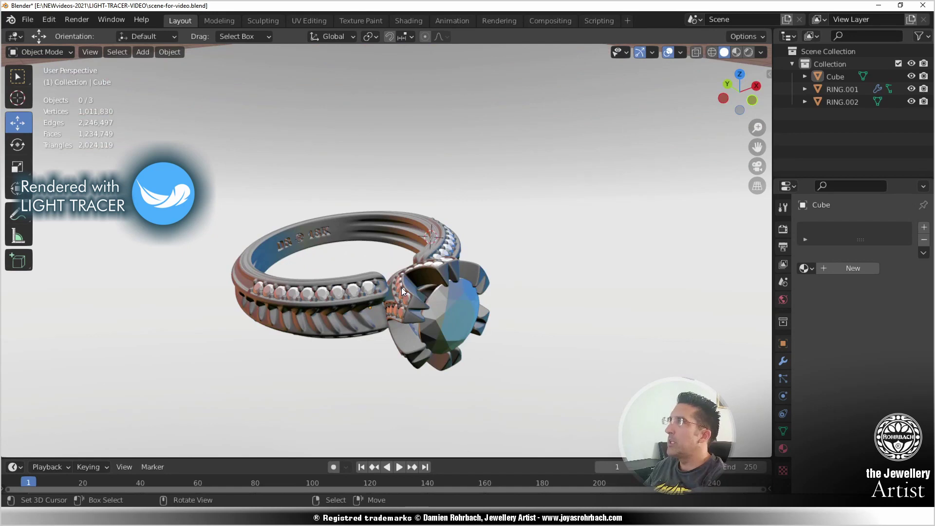
{"action": "left_click", "coordinate": [820, 92]}
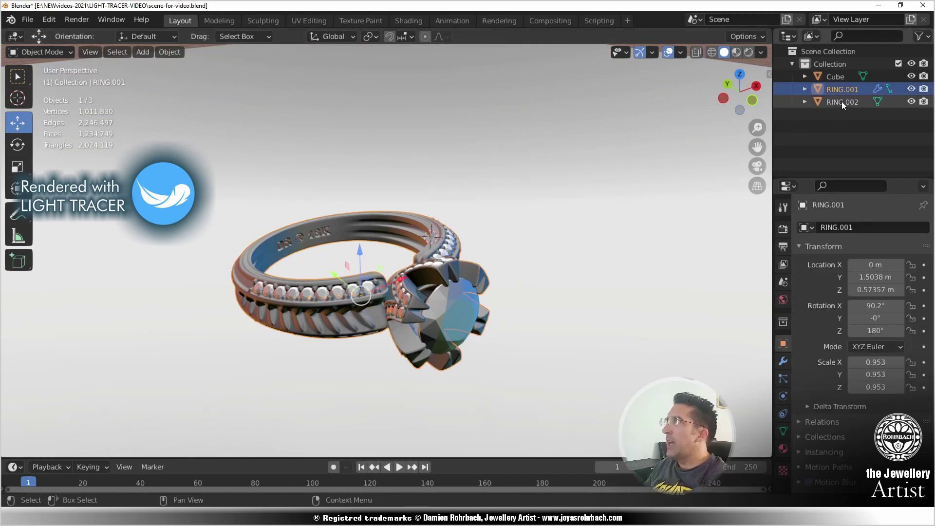
{"action": "left_click", "coordinate": [842, 101], "text": "ctrl"}
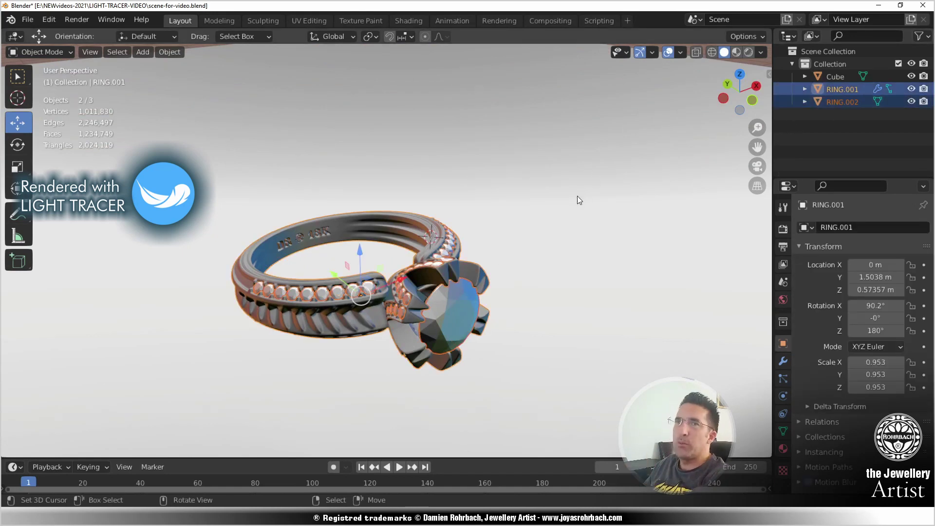
{"action": "left_click", "coordinate": [27, 19]}
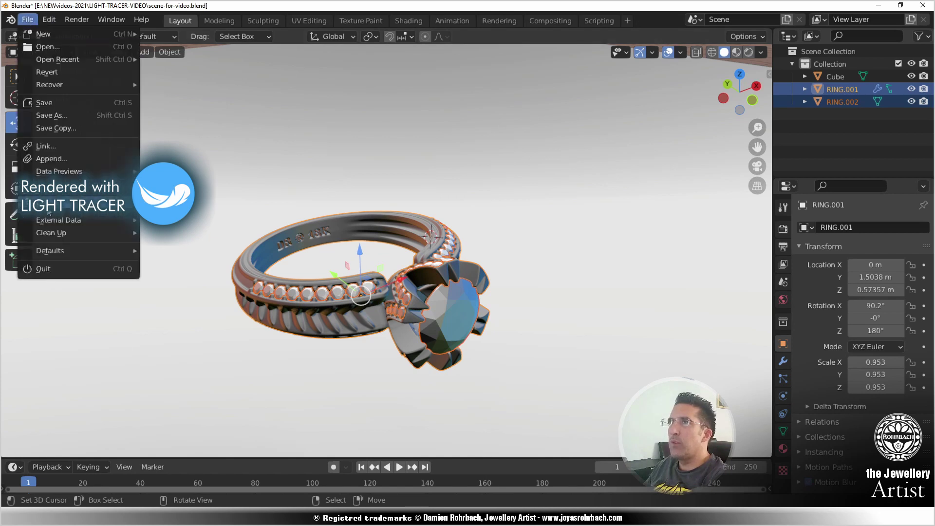
{"action": "mouse_move", "coordinate": [54, 202]}
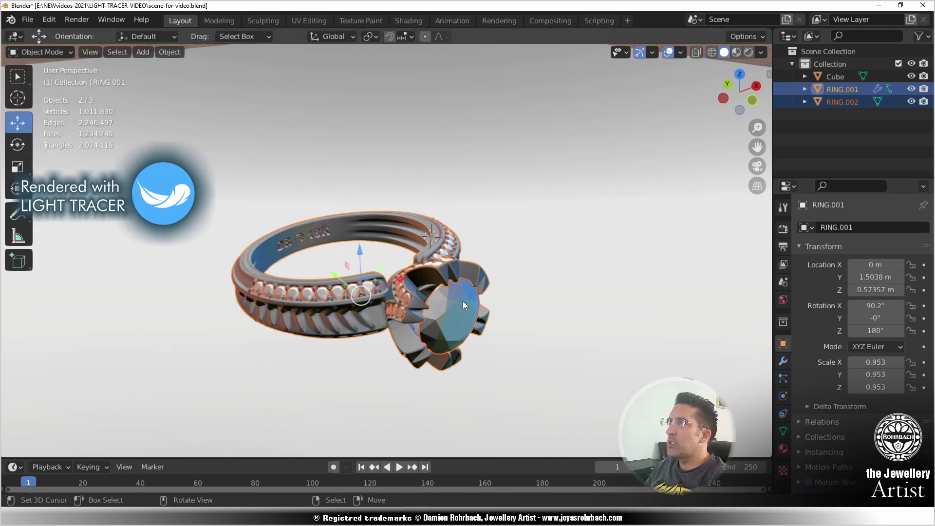
Inspect the materials assigned to the ring's metal body and to its stones
{"action": "left_click", "coordinate": [463, 301]}
{"action": "left_click", "coordinate": [377, 312]}
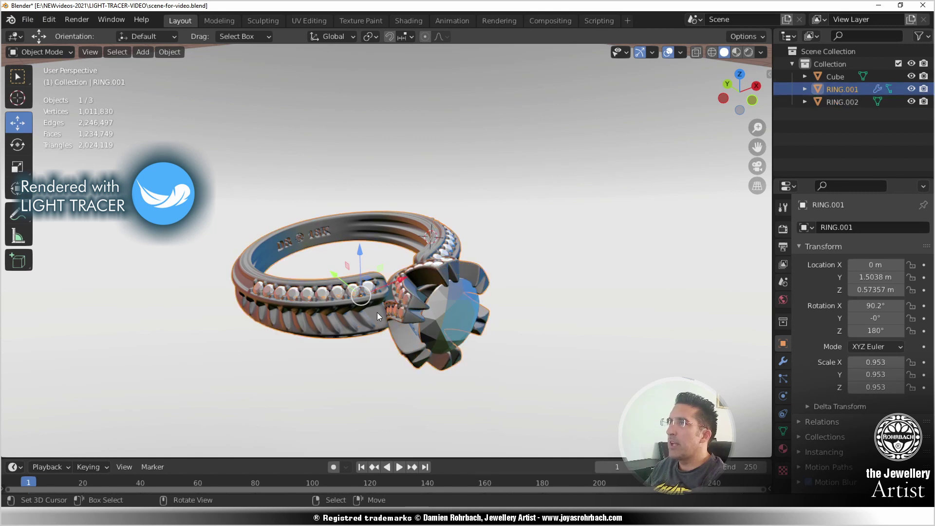
{"action": "left_click", "coordinate": [783, 448]}
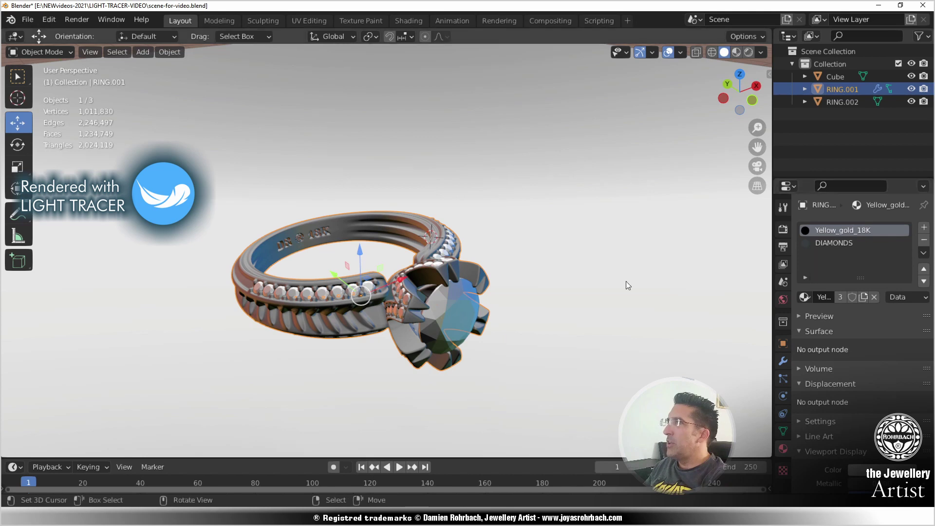
{"action": "left_click", "coordinate": [454, 299]}
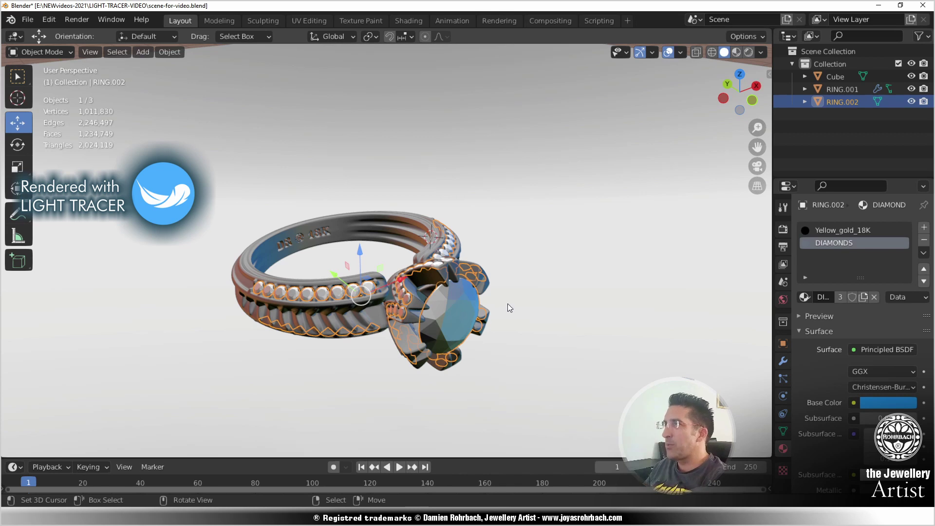
Select the ring, its stones and the floor, review the Wavefront OBJ export settings for scene-for-video.obj, and close without exporting
{"action": "right_click", "coordinate": [374, 223], "text": "shift"}
{"action": "right_click", "coordinate": [555, 269], "text": "shift"}
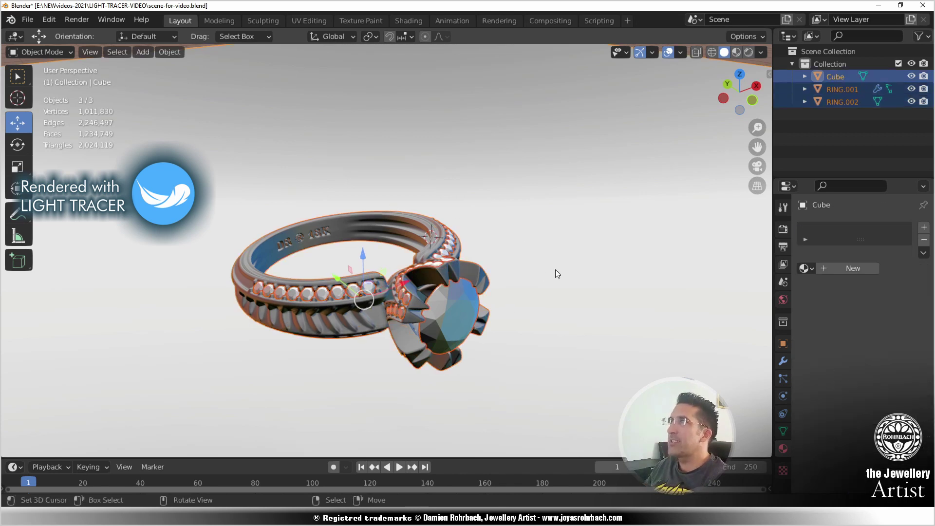
{"action": "left_click", "coordinate": [33, 21]}
{"action": "mouse_move", "coordinate": [73, 202]}
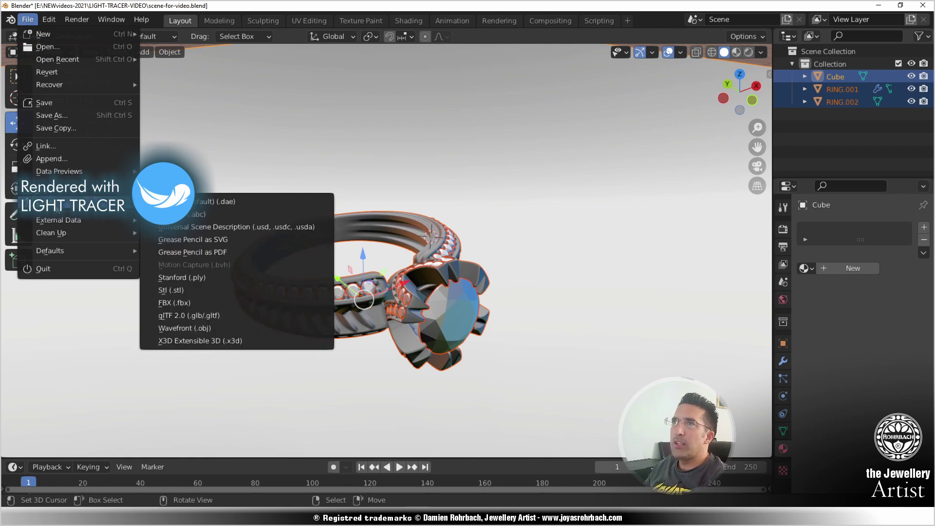
{"action": "left_click", "coordinate": [210, 334]}
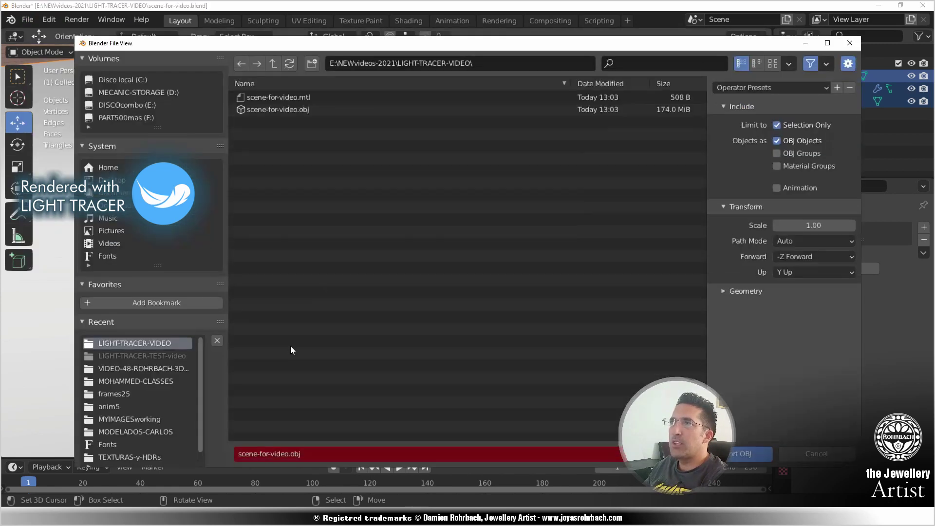
{"action": "left_click", "coordinate": [264, 111]}
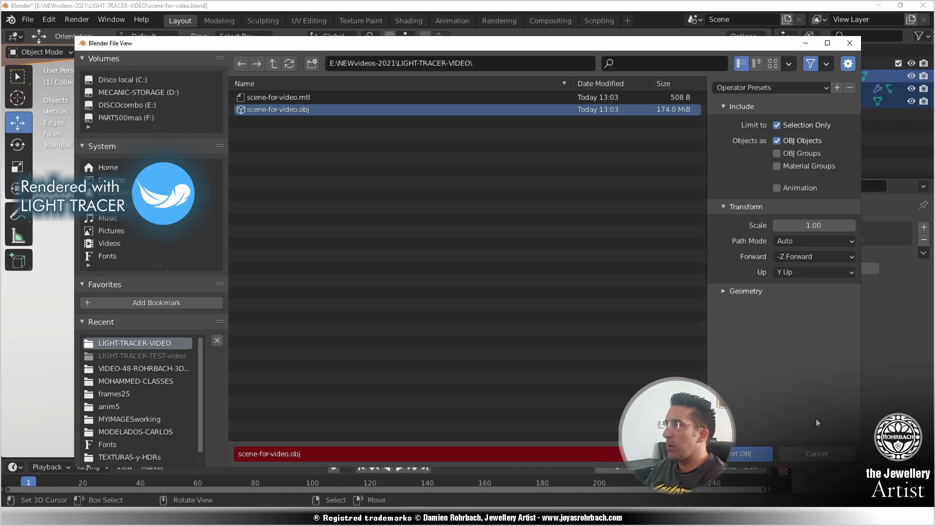
{"action": "left_click", "coordinate": [816, 448]}
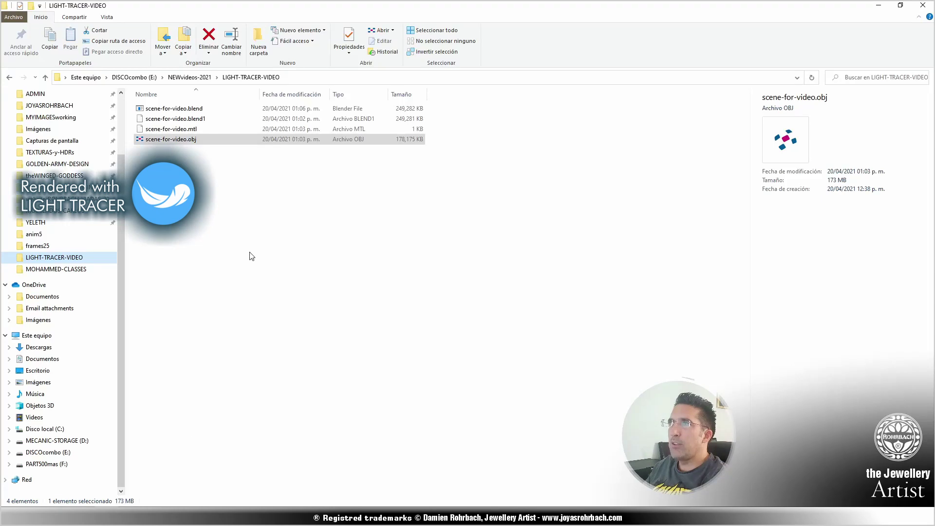
Import scene-for-video.obj from the LIGHT-TRACER-VIDEO folder into Light Tracer Render, using Y-up axis conversion and replacing the current scene
{"action": "left_click", "coordinate": [259, 215]}
{"action": "left_click", "coordinate": [231, 141]}
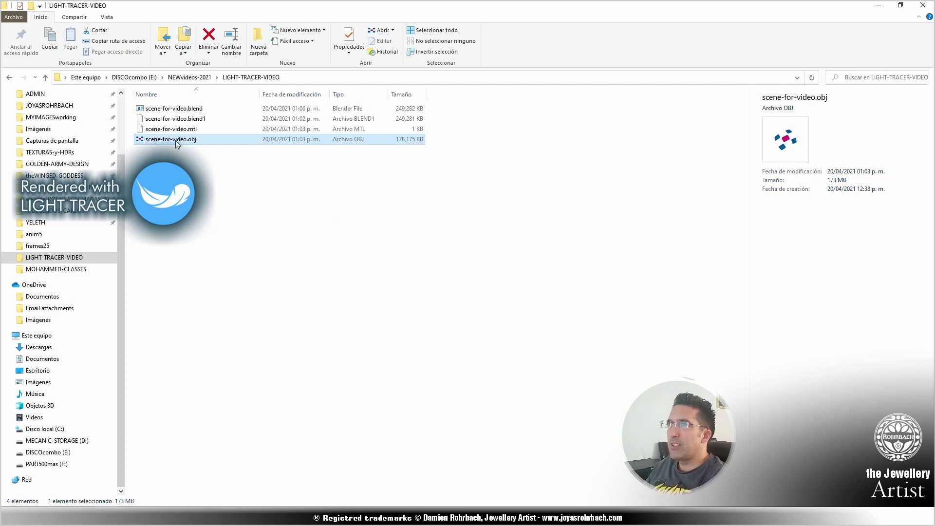
{"action": "left_click_drag", "start_coordinate": [176, 143], "coordinate": [492, 244]}
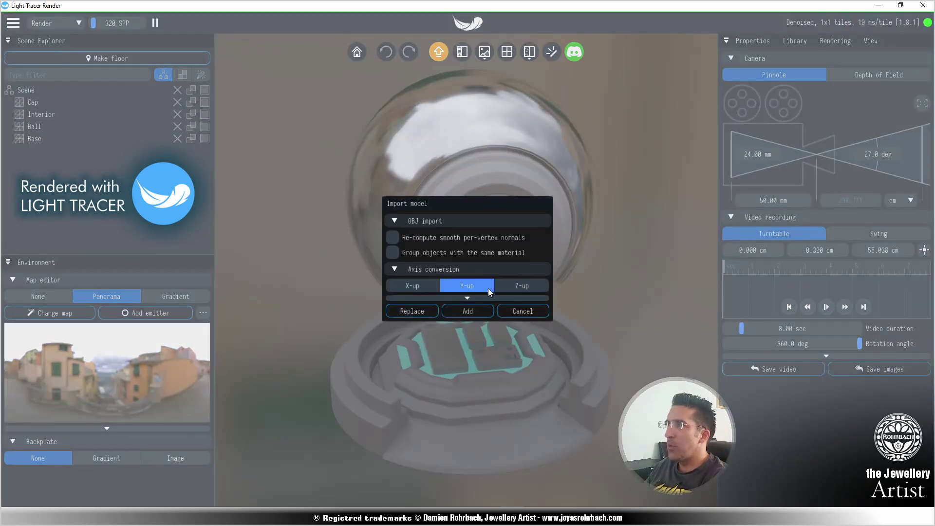
{"action": "left_click", "coordinate": [409, 311]}
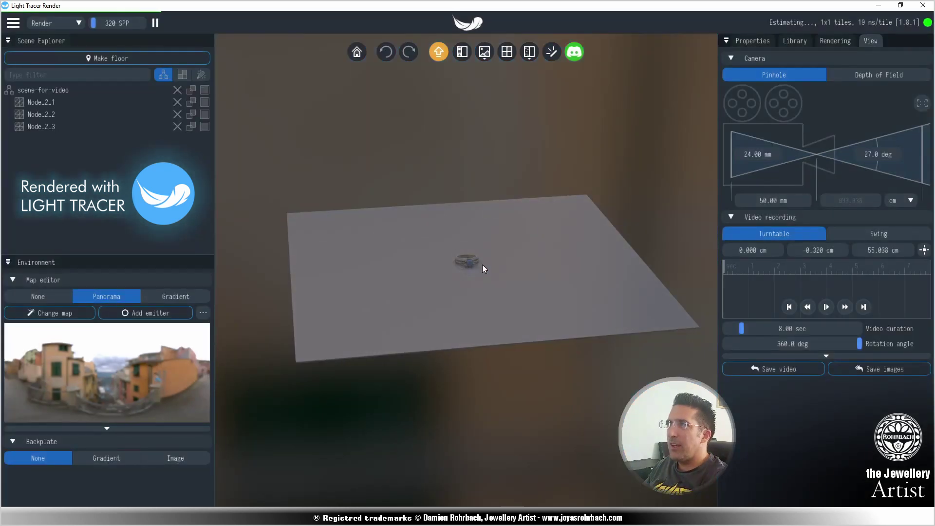
Apply the [Metal] Platinum material from the library to the ring's metal body
{"action": "scroll", "coordinate": [482, 267], "scroll_direction": "up", "scroll_amount": 5}
{"action": "scroll", "coordinate": [483, 268], "scroll_direction": "up", "scroll_amount": 5}
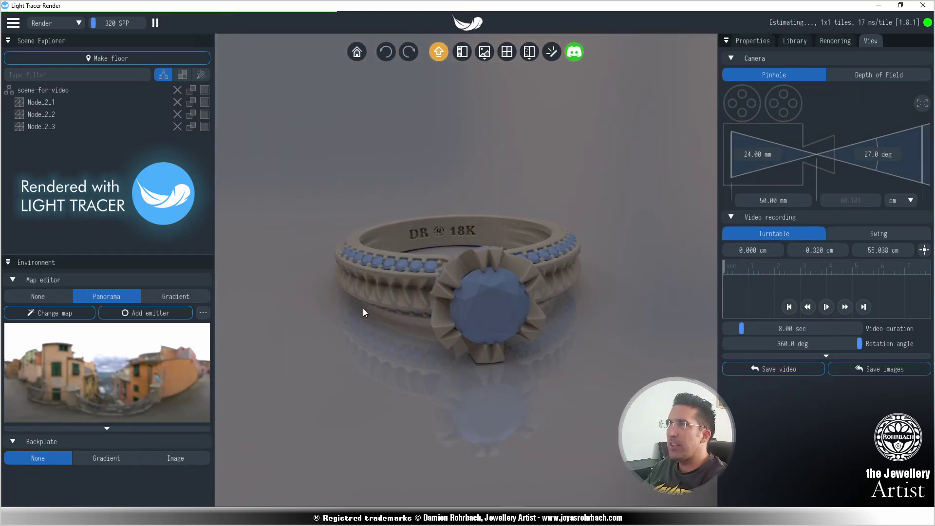
{"action": "scroll", "coordinate": [364, 306], "scroll_direction": "up", "scroll_amount": 3}
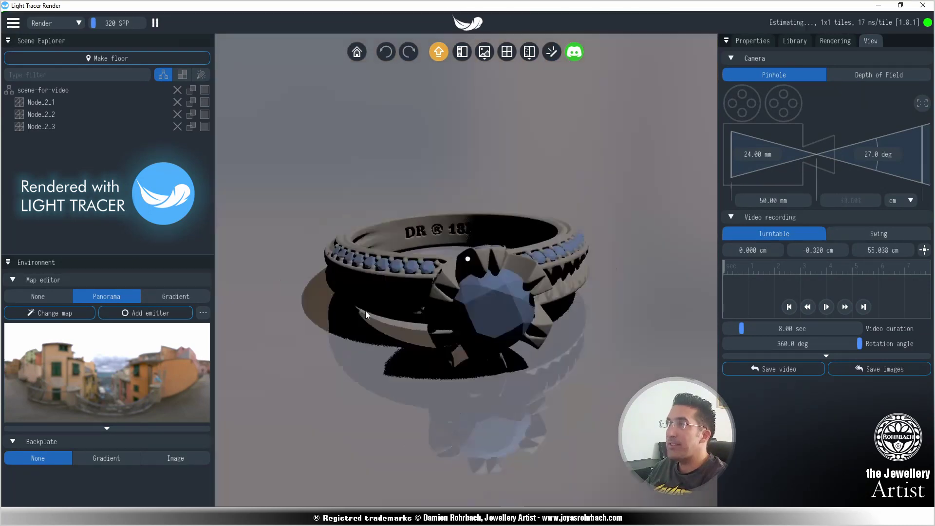
{"action": "scroll", "coordinate": [361, 332], "scroll_direction": "down", "scroll_amount": 2}
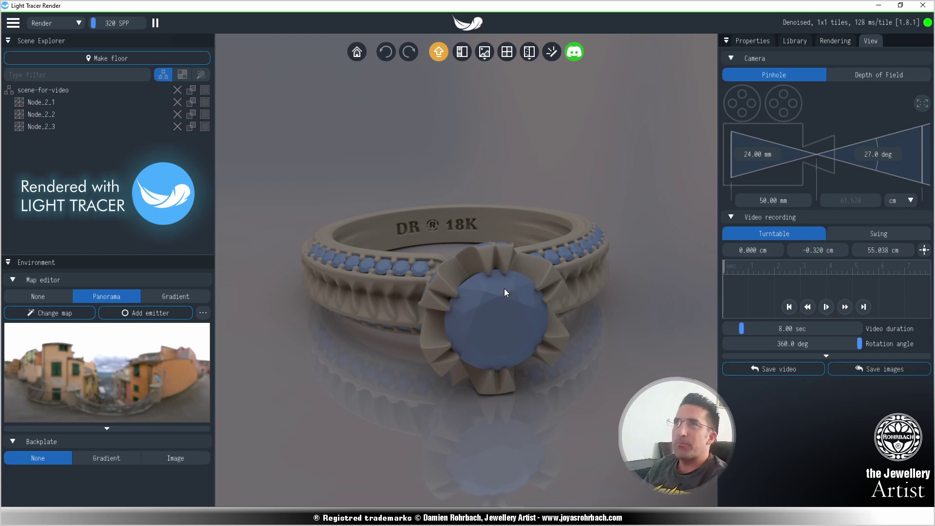
{"action": "left_click", "coordinate": [798, 42]}
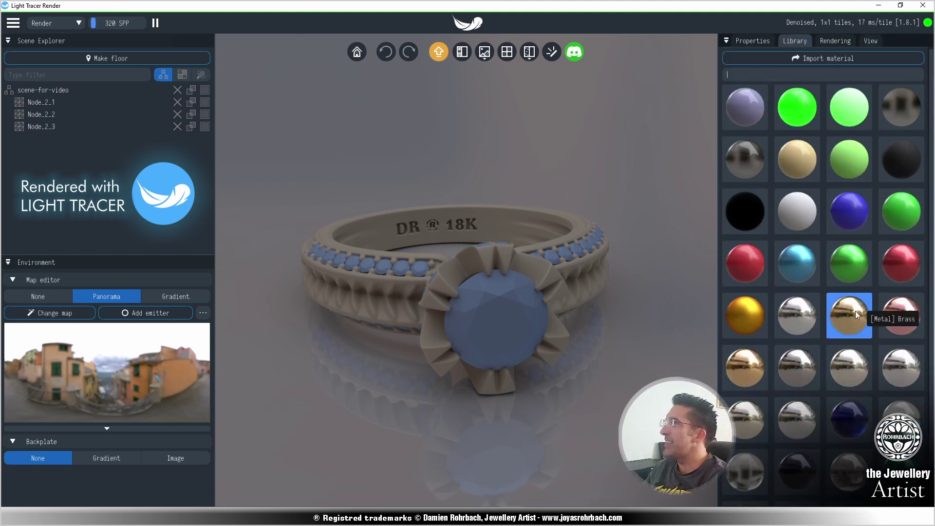
{"action": "scroll", "coordinate": [855, 310], "scroll_direction": "down", "scroll_amount": 2}
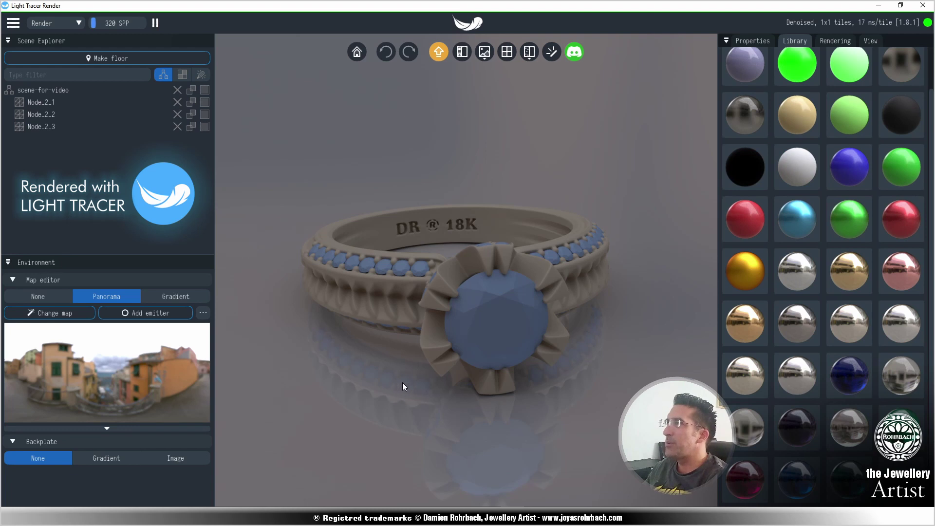
{"action": "left_click_drag", "start_coordinate": [372, 345], "coordinate": [512, 283]}
{"action": "right_click_drag", "start_coordinate": [512, 283], "coordinate": [628, 312]}
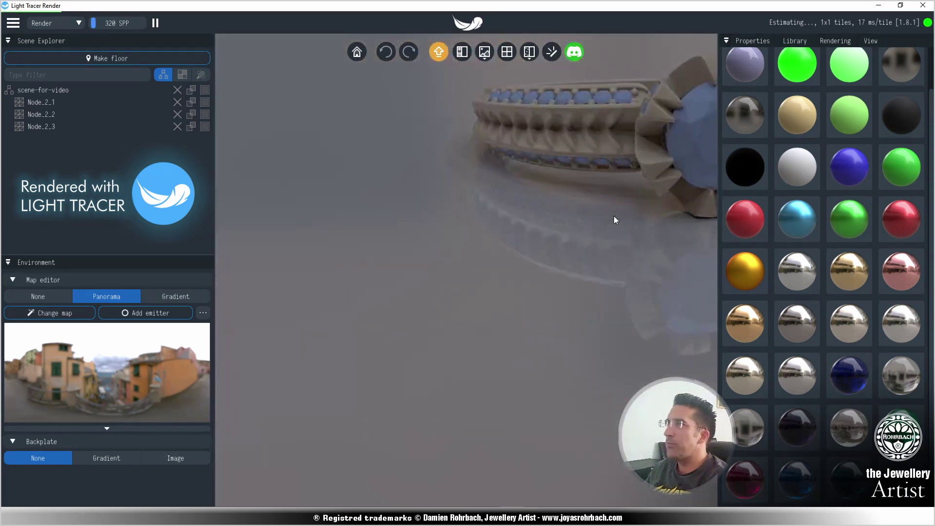
{"action": "left_click_drag", "start_coordinate": [614, 215], "coordinate": [513, 314]}
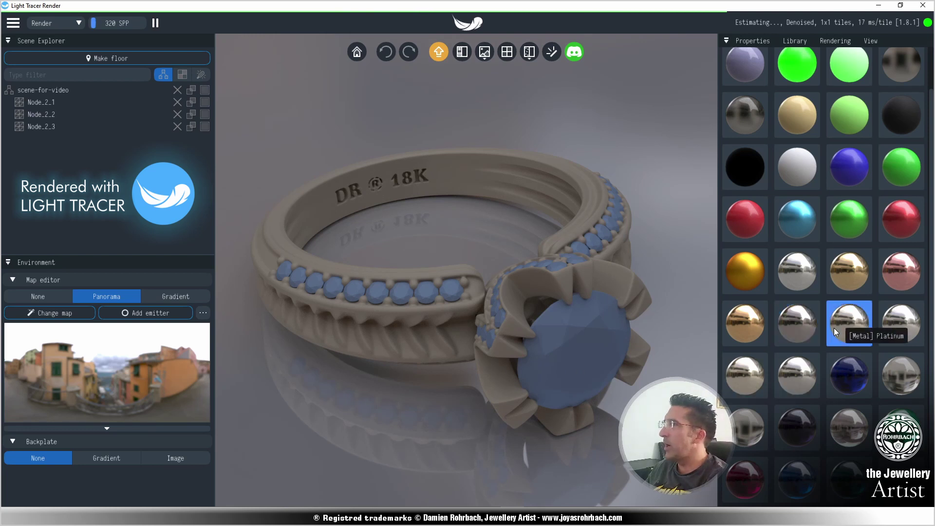
{"action": "left_click_drag", "start_coordinate": [845, 328], "coordinate": [620, 282]}
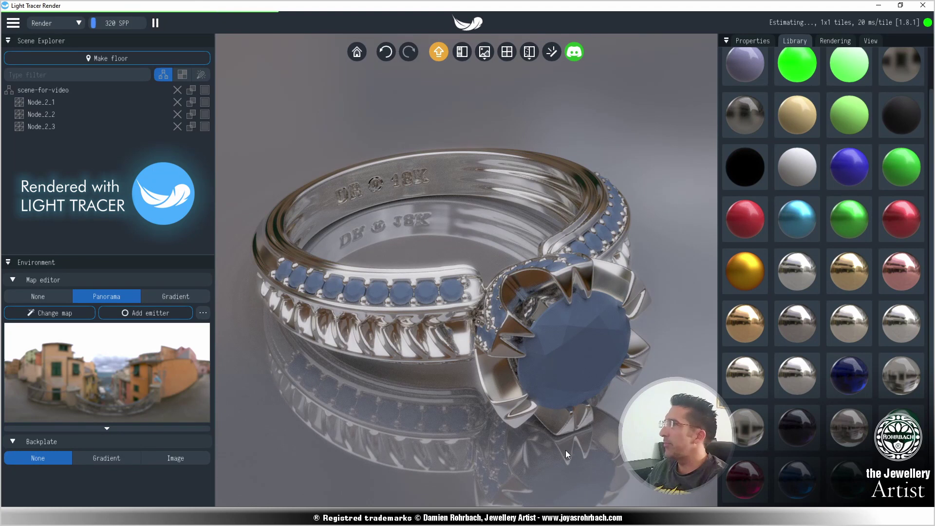
Apply the diamond glass material from the library to the ring's stones
{"action": "scroll", "coordinate": [498, 376], "scroll_direction": "down", "scroll_amount": 2}
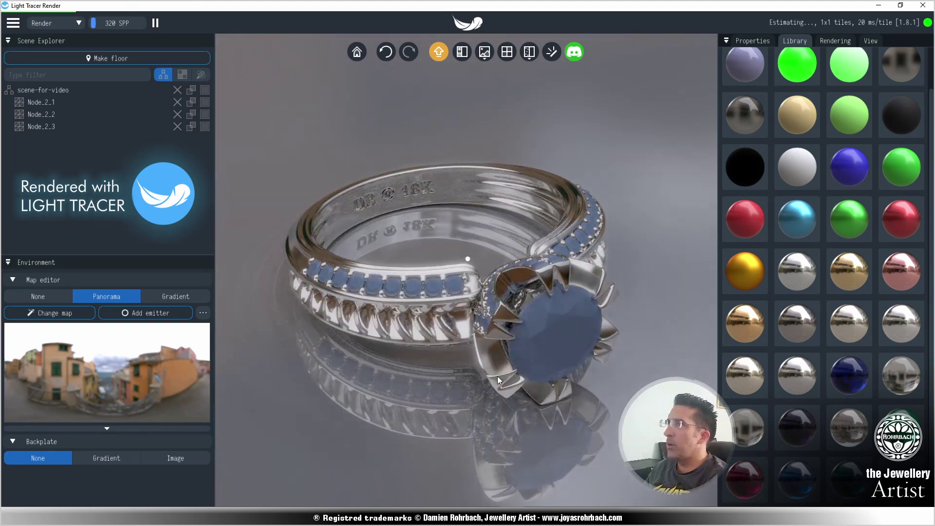
{"action": "scroll", "coordinate": [498, 376], "scroll_direction": "up", "scroll_amount": 2}
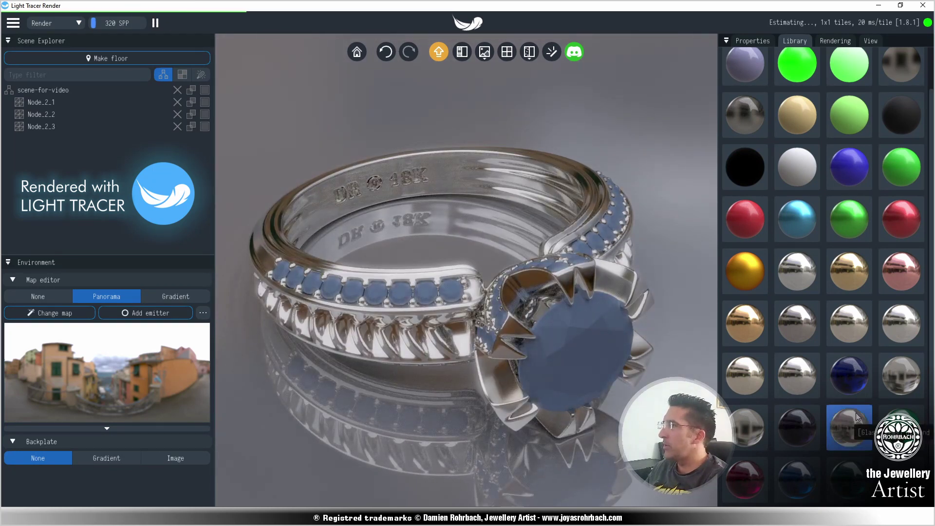
{"action": "left_click_drag", "start_coordinate": [857, 416], "coordinate": [578, 338]}
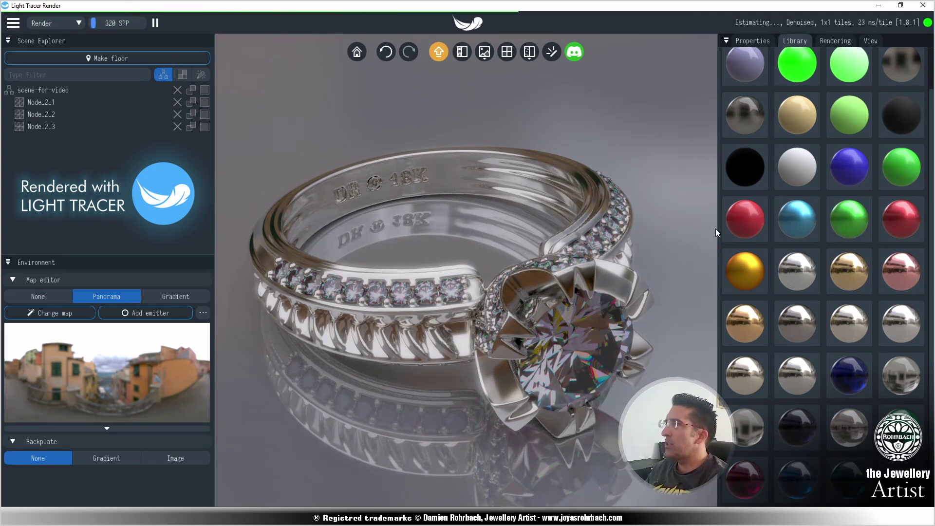
Raise the maximum number of ray bounces to 32 in the rendering settings
{"action": "left_click", "coordinate": [762, 39]}
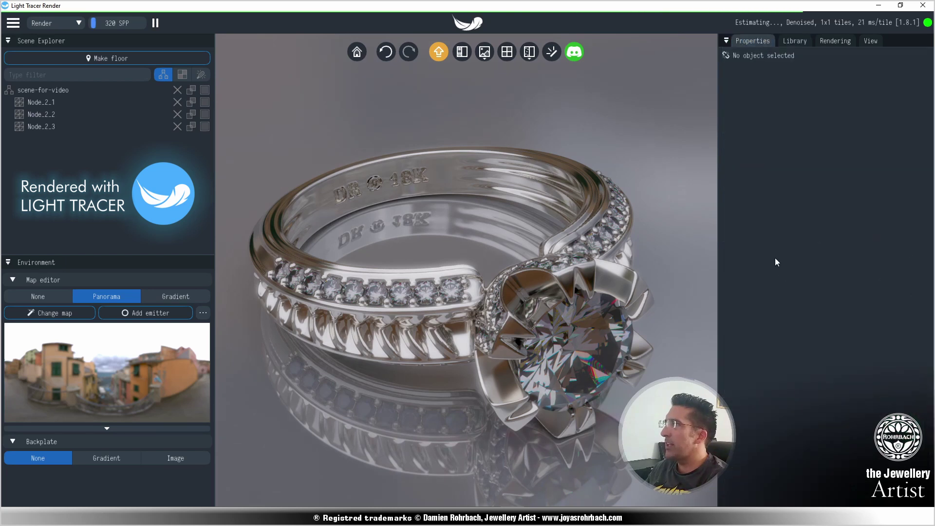
{"action": "left_click", "coordinate": [840, 43]}
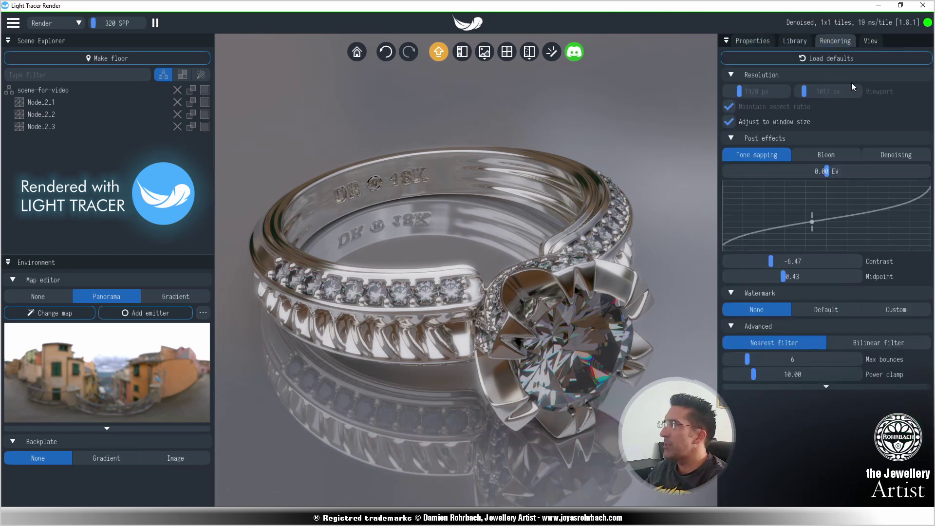
{"action": "left_click_drag", "start_coordinate": [746, 360], "coordinate": [887, 367]}
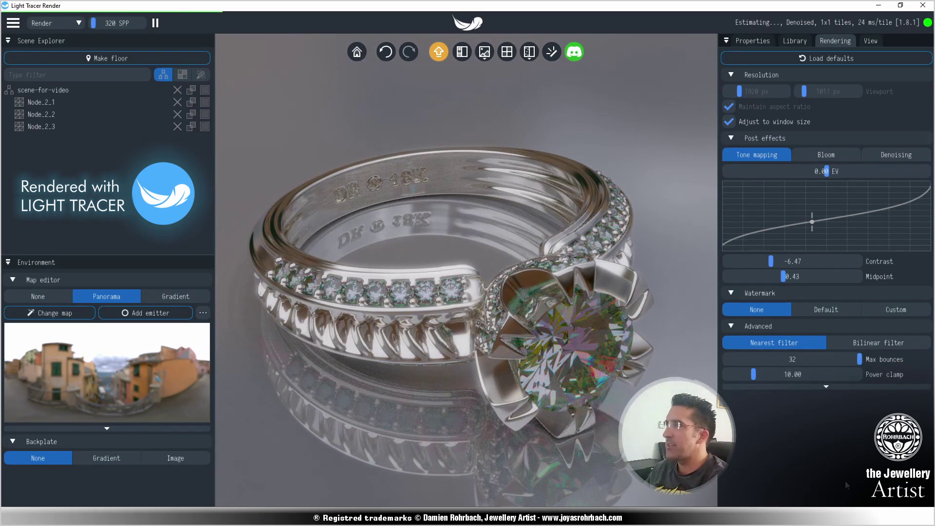
{"action": "scroll", "coordinate": [592, 376], "scroll_direction": "up", "scroll_amount": 2}
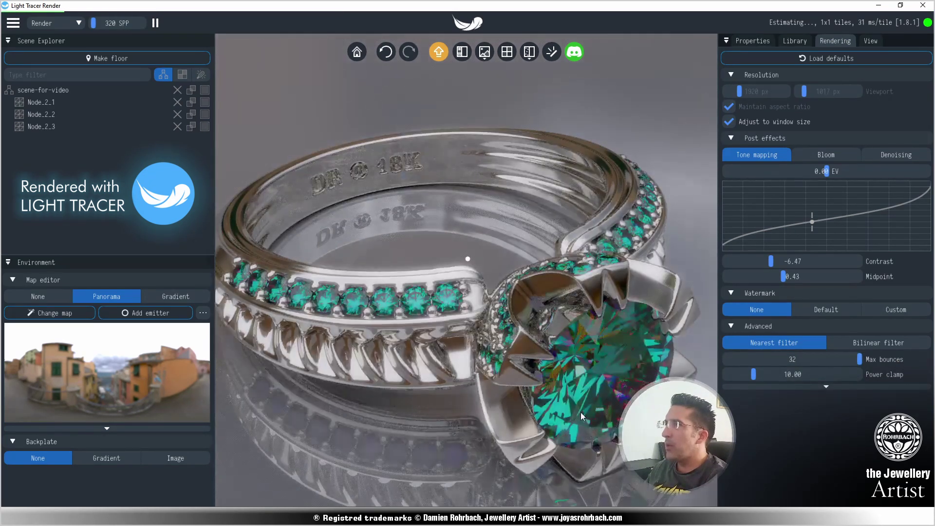
Inspect the rendered platinum ring, its center stone and side stones from several angles and distances
{"action": "left_click_drag", "start_coordinate": [580, 412], "coordinate": [554, 374]}
{"action": "left_click_drag", "start_coordinate": [491, 328], "coordinate": [568, 350]}
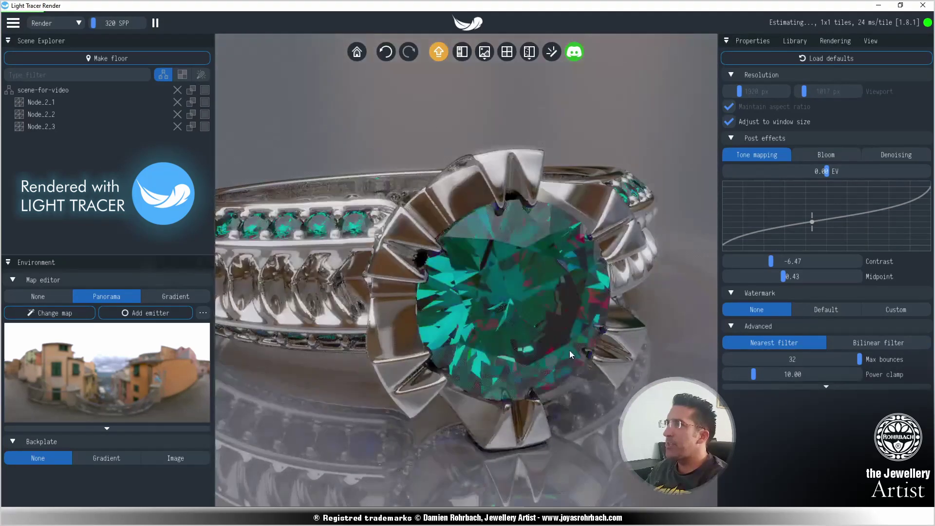
{"action": "left_click_drag", "start_coordinate": [601, 396], "coordinate": [536, 378]}
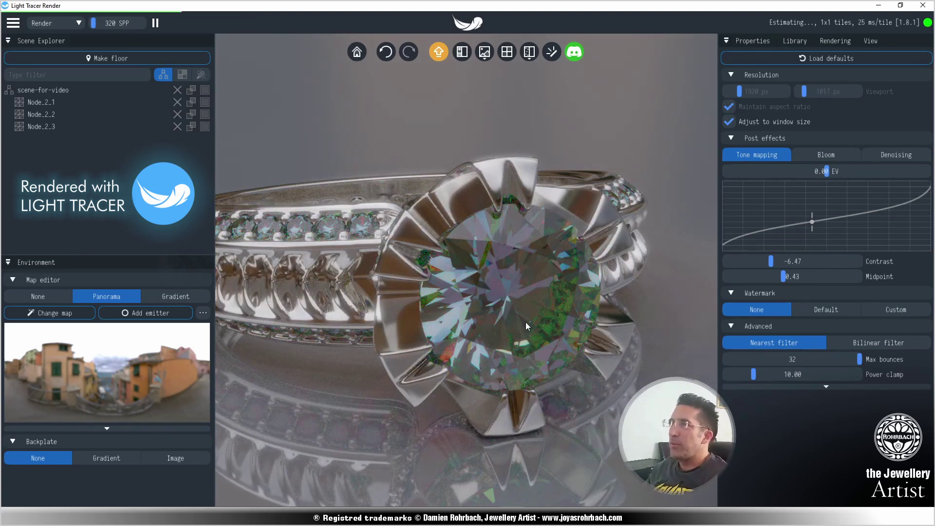
{"action": "left_click_drag", "start_coordinate": [497, 281], "coordinate": [530, 294]}
{"action": "scroll", "coordinate": [532, 331], "scroll_direction": "up", "scroll_amount": 2}
{"action": "scroll", "coordinate": [533, 332], "scroll_direction": "down", "scroll_amount": 3}
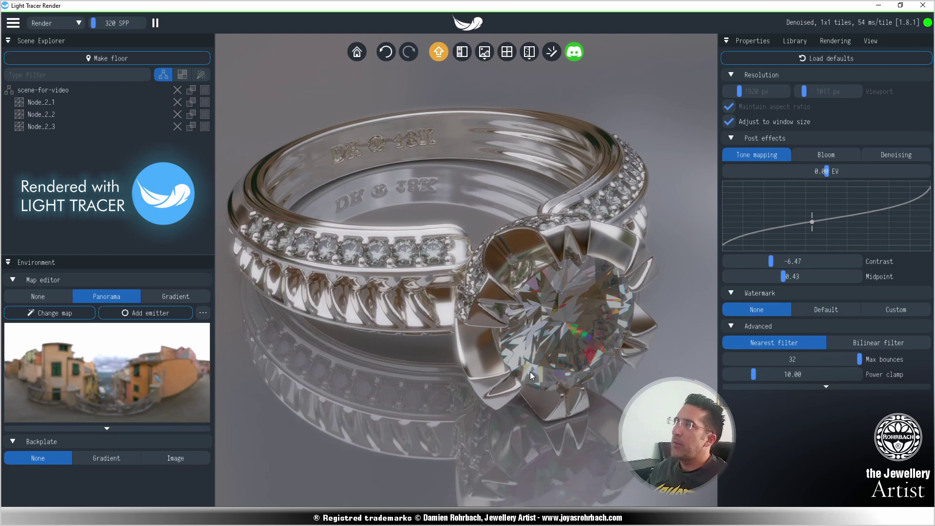
{"action": "left_click_drag", "start_coordinate": [530, 372], "coordinate": [498, 273]}
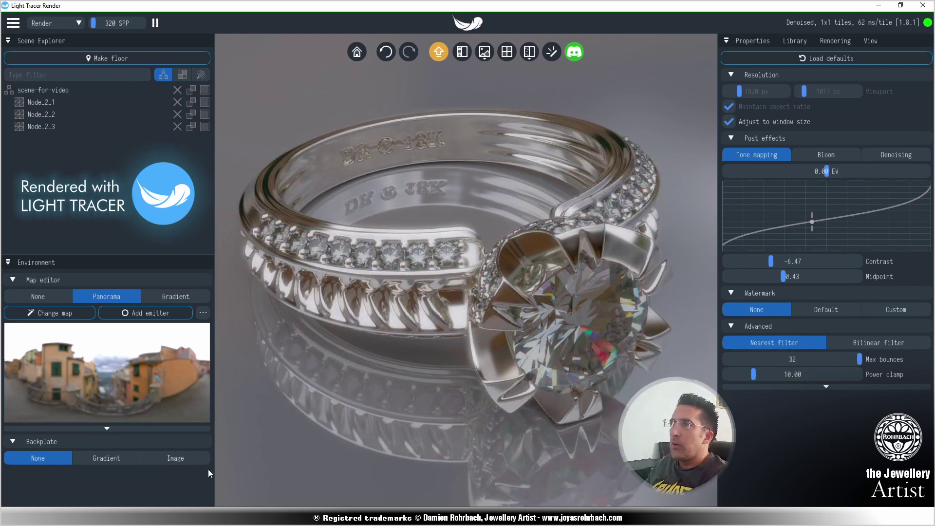
Switch to the Light Tracer website in the browser and review its features, gallery and license plans
{"action": "key", "text": "alt+Tab"}
{"action": "left_click", "coordinate": [351, 182]}
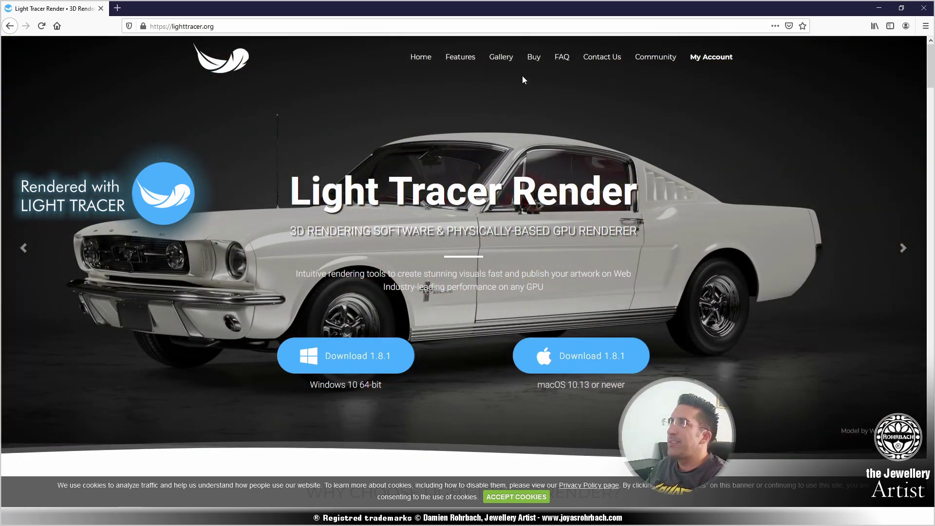
{"action": "left_click", "coordinate": [467, 55]}
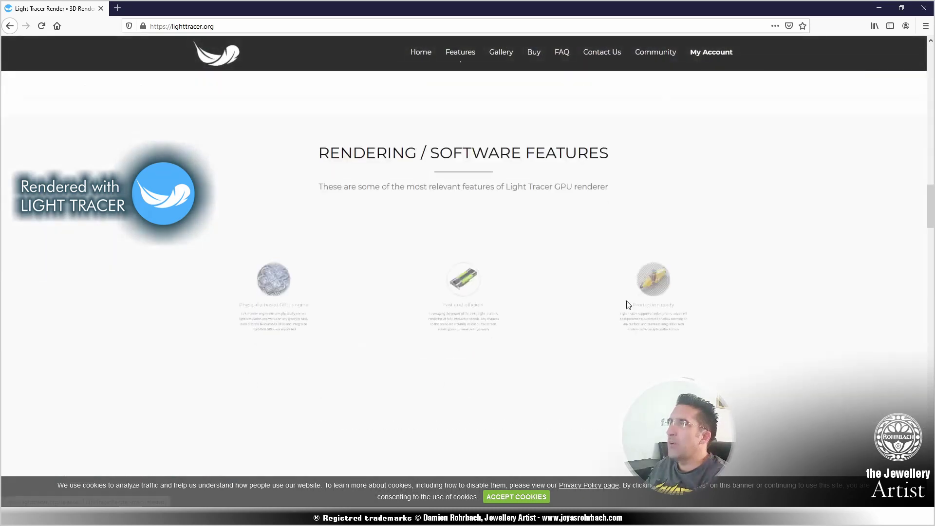
{"action": "scroll", "coordinate": [627, 301], "scroll_direction": "down", "scroll_amount": 20}
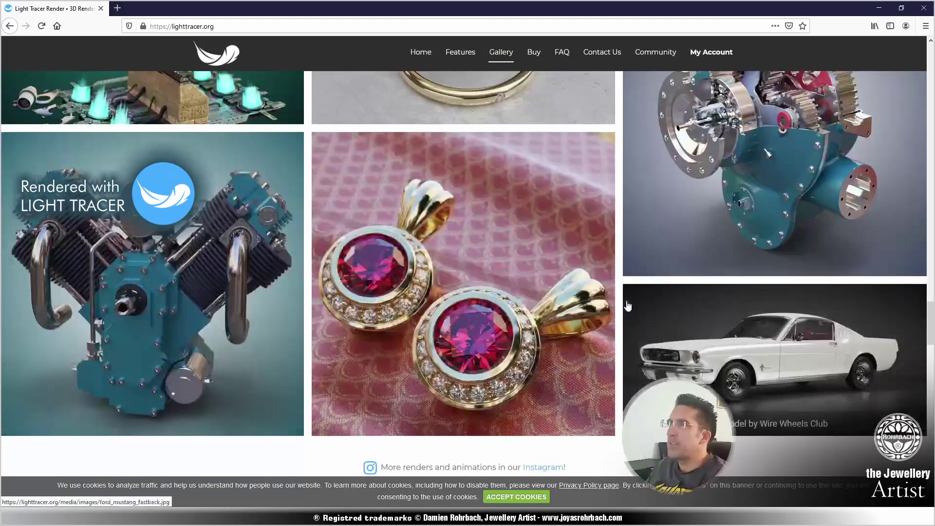
{"action": "scroll", "coordinate": [551, 311], "scroll_direction": "down", "scroll_amount": 3}
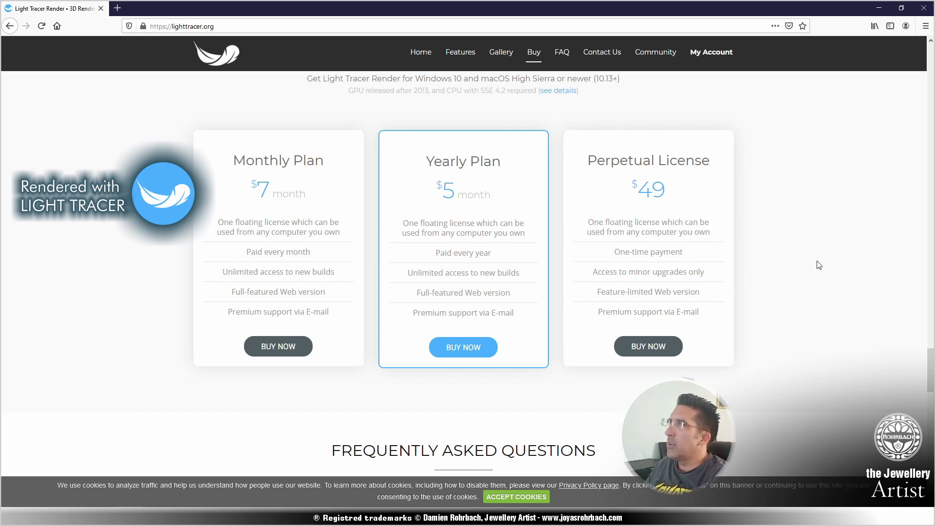
Look through the website's gallery of sample renders again and return to the software features overview
{"action": "scroll", "coordinate": [818, 270], "scroll_direction": "up", "scroll_amount": 3}
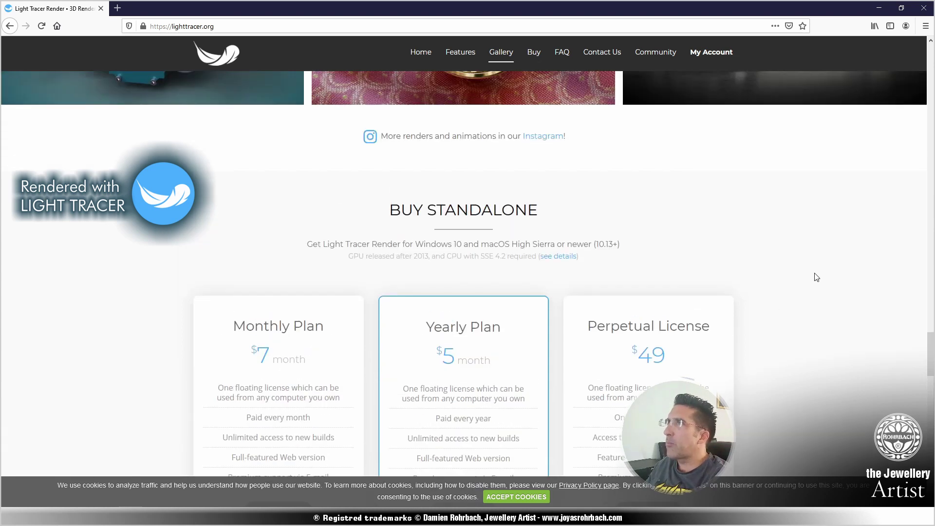
{"action": "scroll", "coordinate": [747, 277], "scroll_direction": "up", "scroll_amount": 5}
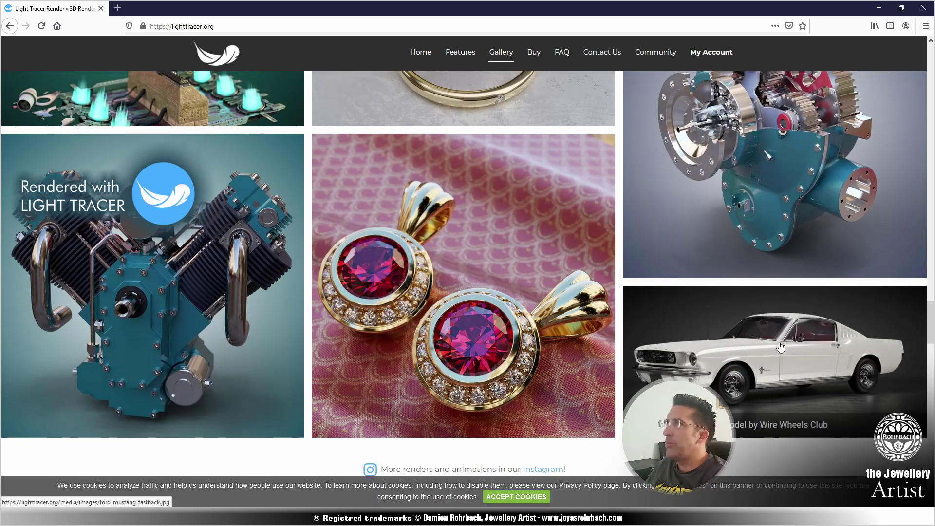
{"action": "scroll", "coordinate": [453, 288], "scroll_direction": "up", "scroll_amount": 5}
{"action": "scroll", "coordinate": [453, 289], "scroll_direction": "up", "scroll_amount": 7}
{"action": "scroll", "coordinate": [499, 284], "scroll_direction": "down", "scroll_amount": 13}
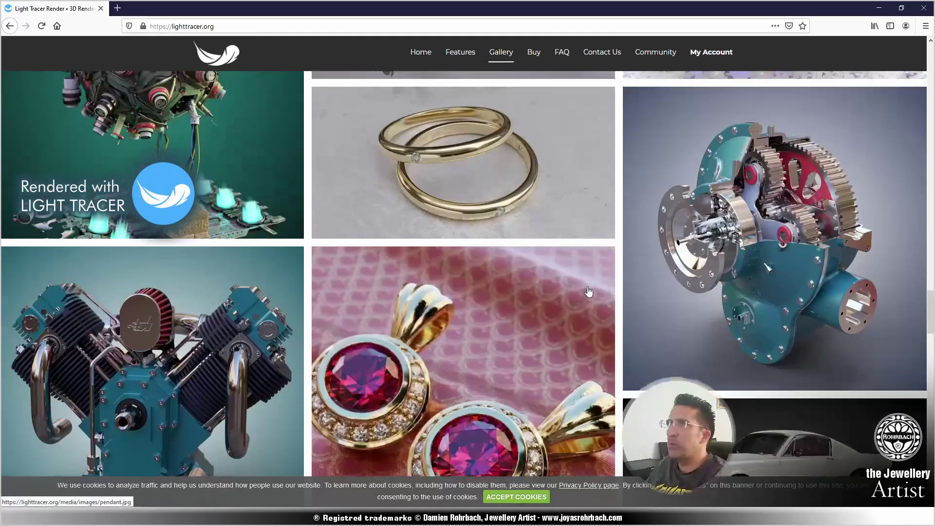
{"action": "scroll", "coordinate": [588, 292], "scroll_direction": "up", "scroll_amount": 7}
{"action": "scroll", "coordinate": [493, 293], "scroll_direction": "down", "scroll_amount": 15}
{"action": "scroll", "coordinate": [501, 293], "scroll_direction": "up", "scroll_amount": 12}
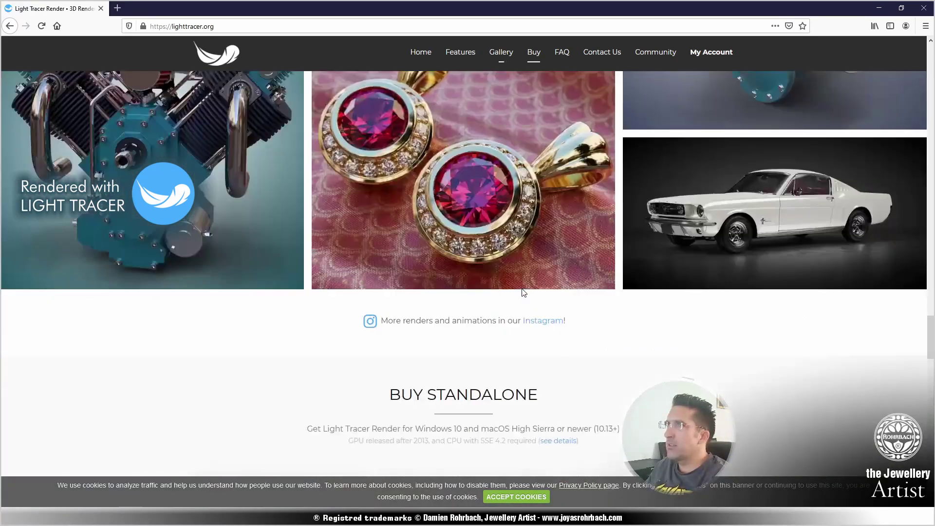
{"action": "scroll", "coordinate": [522, 292], "scroll_direction": "up", "scroll_amount": 7}
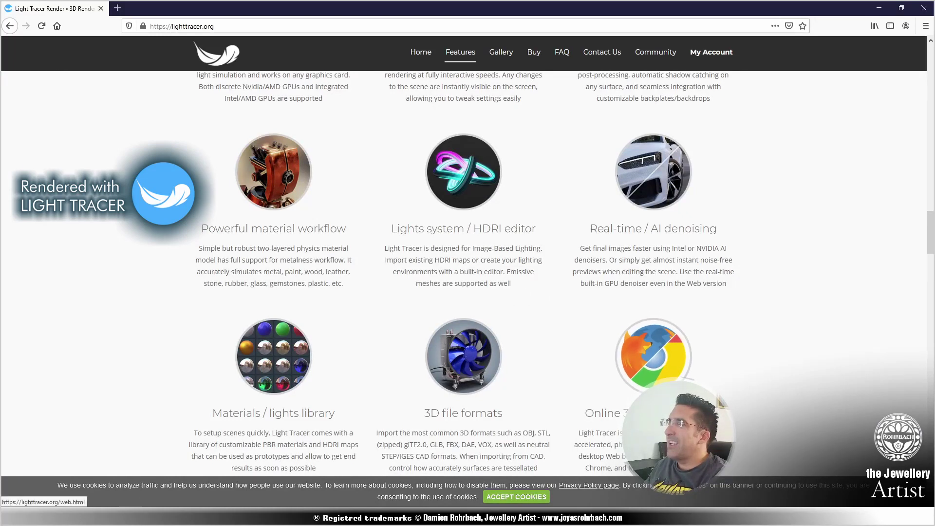
Launch the online web version of Light Tracer and bring scene-for-video.obj from the LIGHT-TRACER-VIDEO folder into it
{"action": "left_click", "coordinate": [671, 364]}
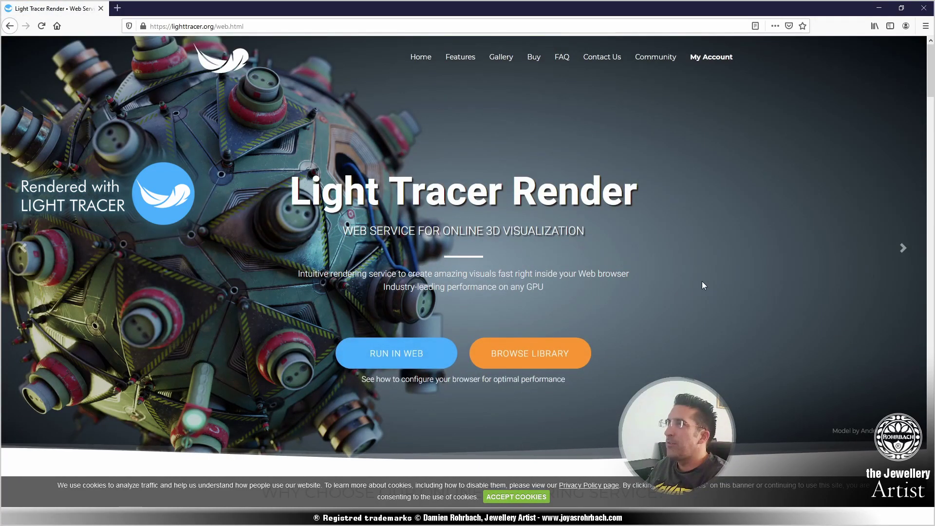
{"action": "left_click", "coordinate": [434, 347]}
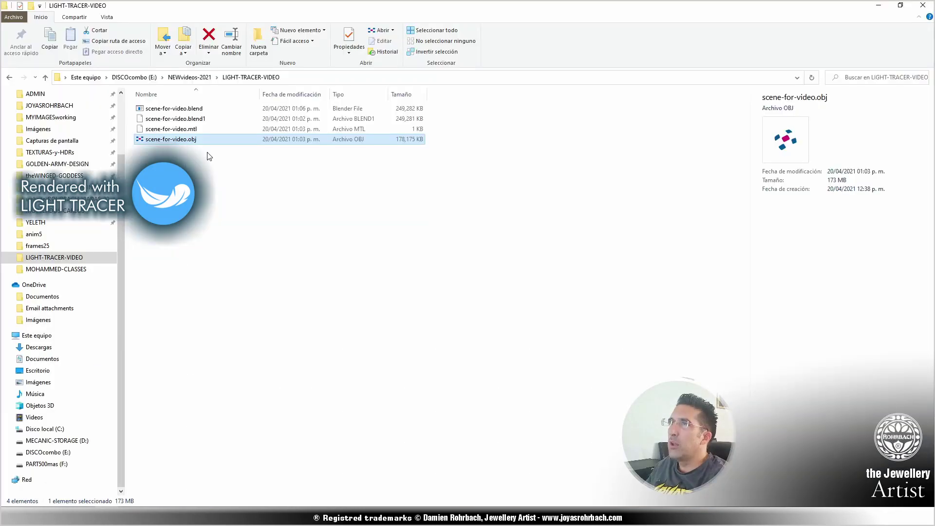
{"action": "left_click_drag", "start_coordinate": [207, 152], "coordinate": [396, 285]}
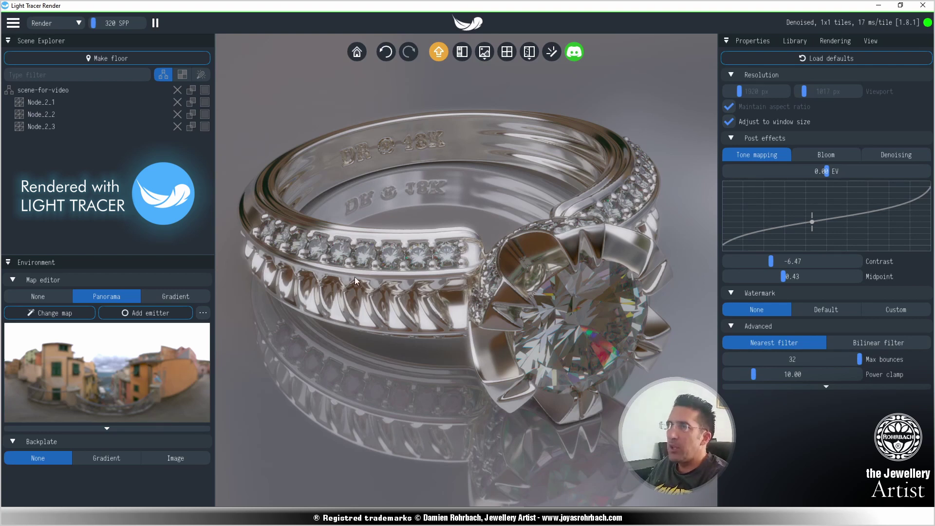
Browse the built-in environment maps and the MYIMAGESworking folder for a custom environment map
{"action": "left_click", "coordinate": [78, 314]}
{"action": "scroll", "coordinate": [253, 422], "scroll_direction": "down", "scroll_amount": 2}
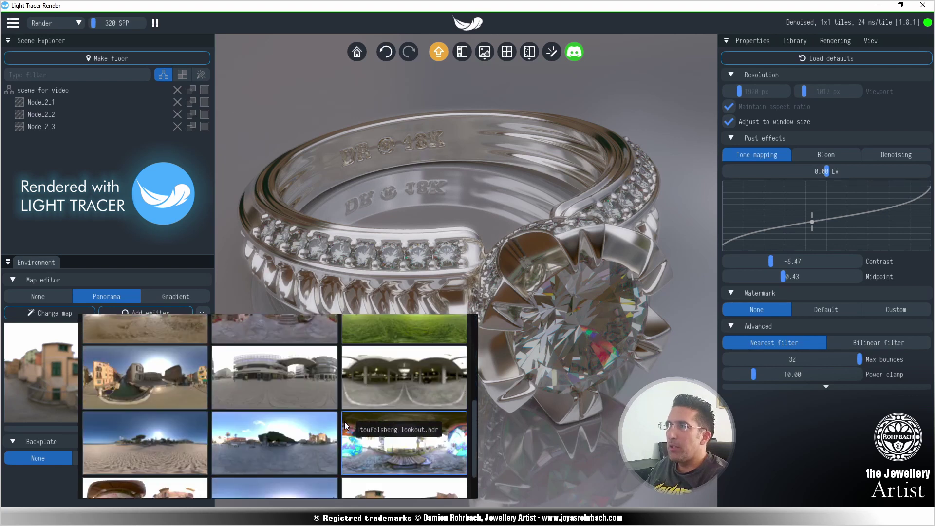
{"action": "scroll", "coordinate": [344, 422], "scroll_direction": "up", "scroll_amount": 5}
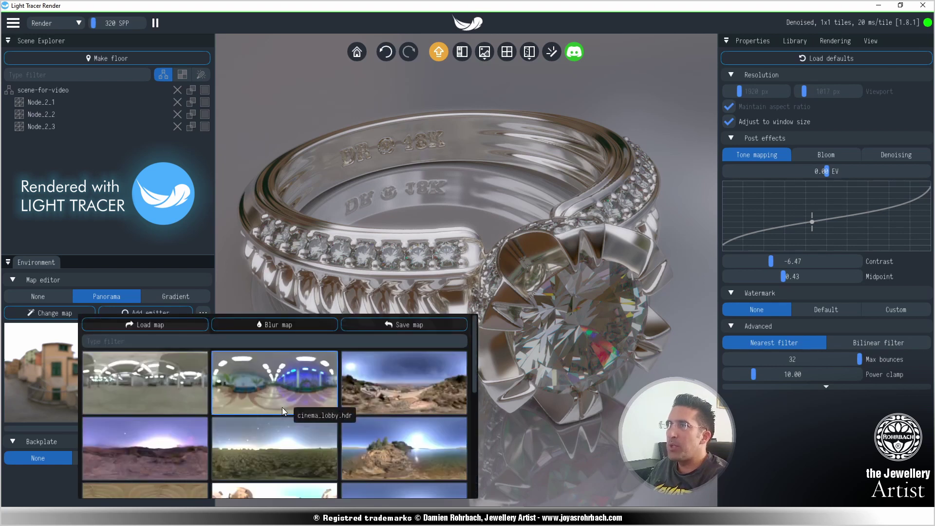
{"action": "left_click", "coordinate": [162, 325]}
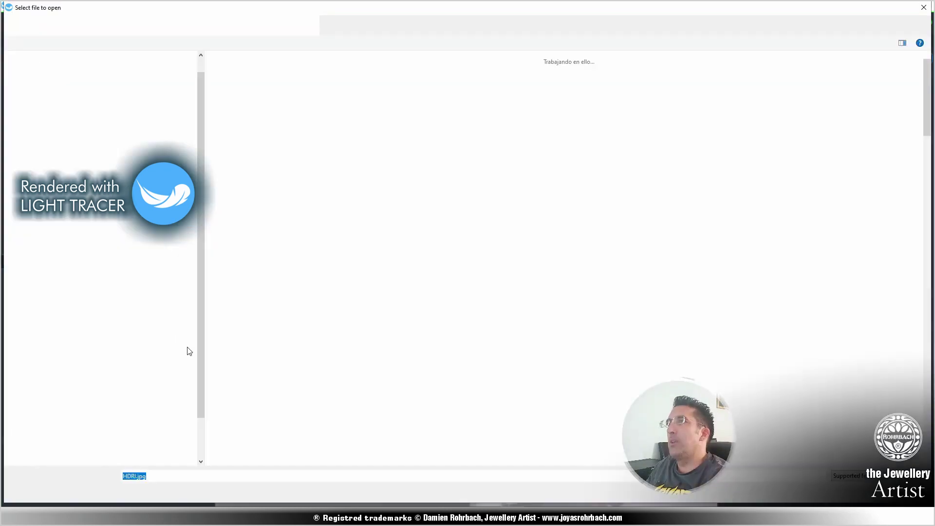
{"action": "scroll", "coordinate": [636, 308], "scroll_direction": "down", "scroll_amount": 10}
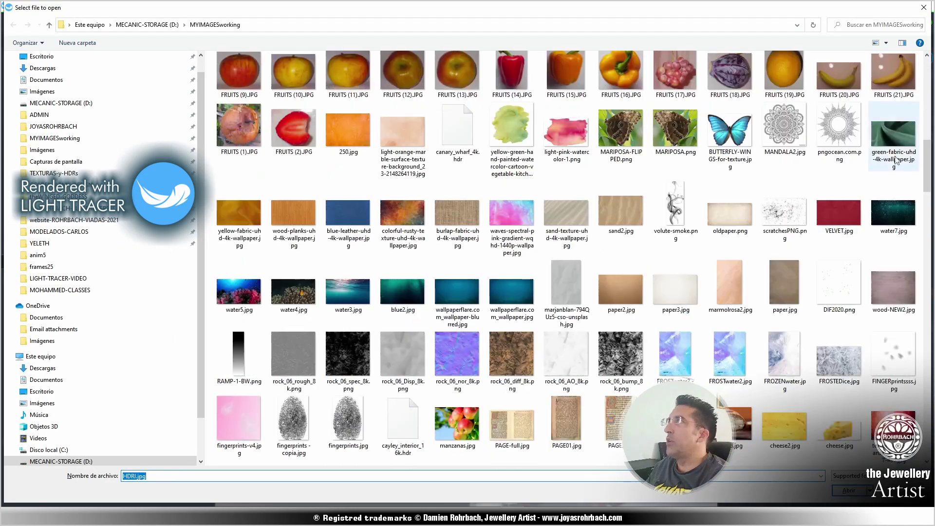
{"action": "left_click_drag", "start_coordinate": [928, 167], "coordinate": [931, 89]}
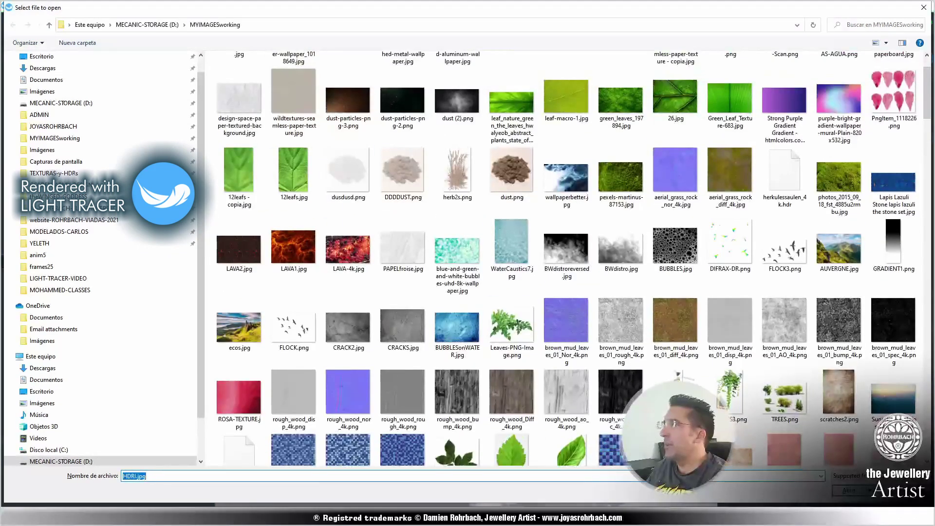
{"action": "left_click", "coordinate": [899, 490]}
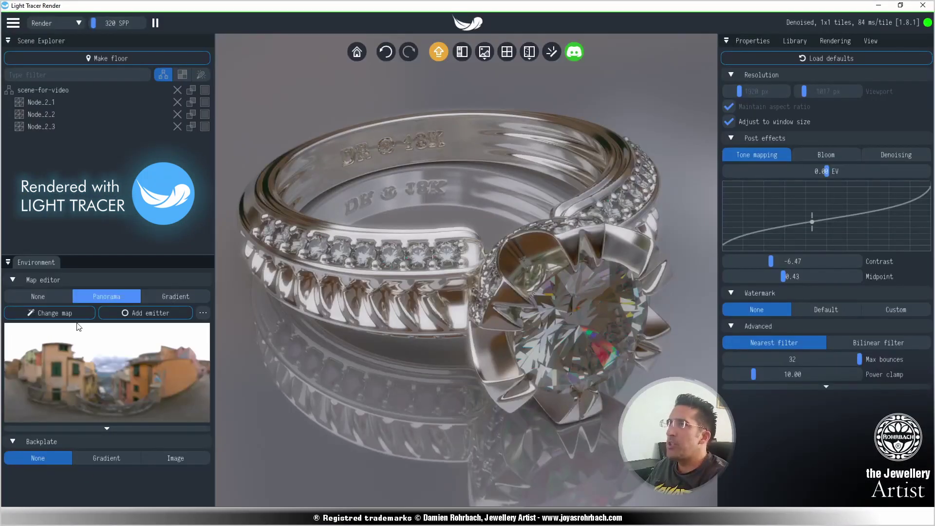
Set the panorama environment's power scale to 1.199 and rotate its orientation to 208.6 degrees
{"action": "left_click", "coordinate": [110, 430]}
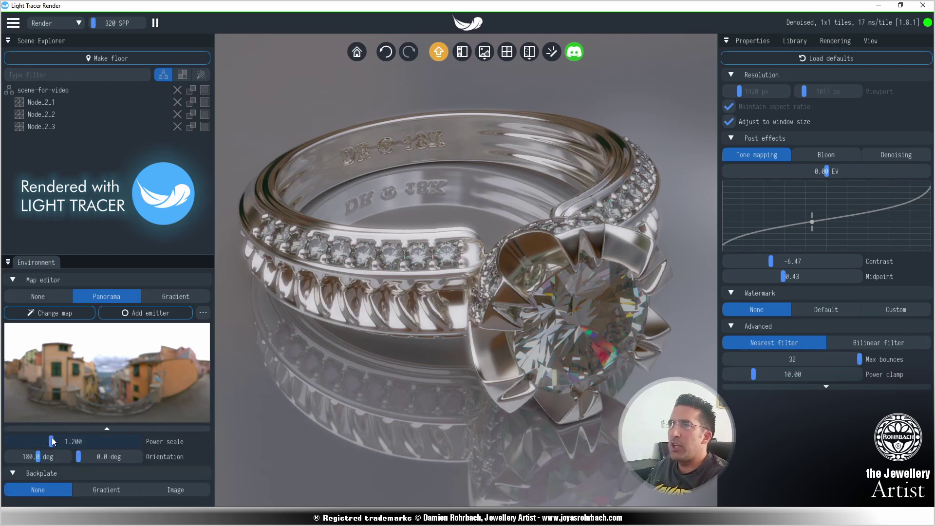
{"action": "left_click_drag", "start_coordinate": [52, 442], "coordinate": [43, 463]}
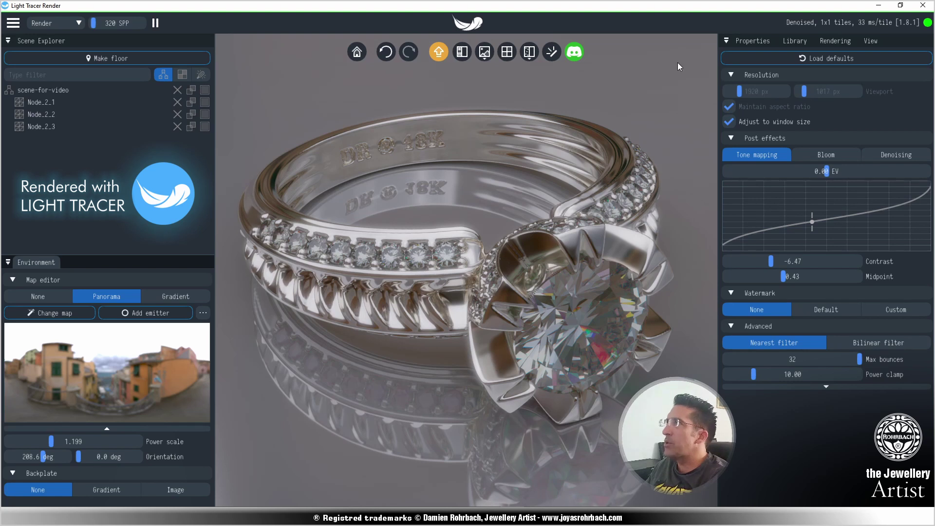
Load MARMOL-CLAIR1.jpg from MYIMAGESworking as the roughness texture of the floor's glossy material
{"action": "left_click", "coordinate": [746, 41]}
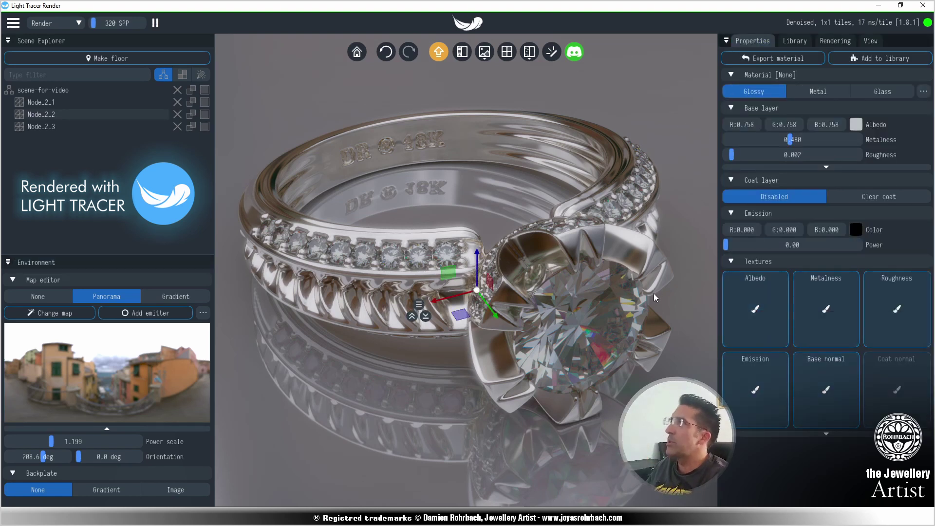
{"action": "left_click", "coordinate": [909, 303]}
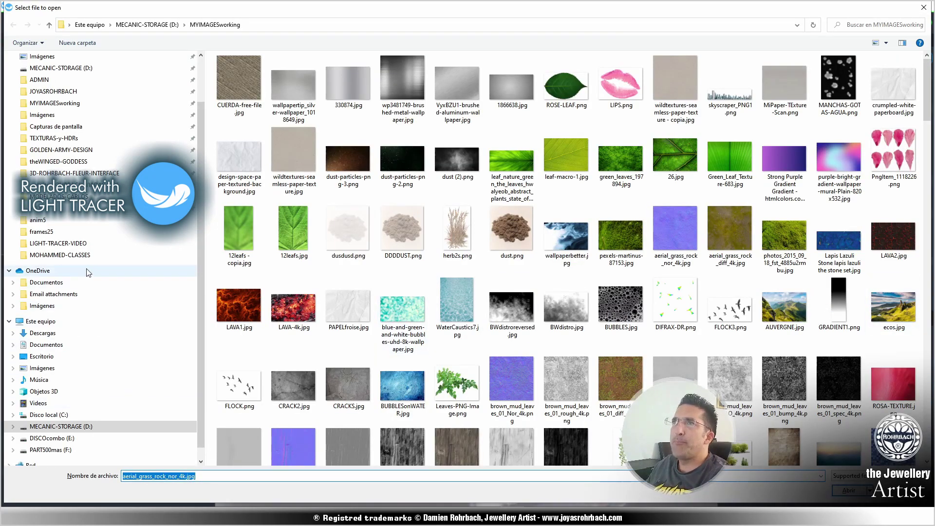
{"action": "scroll", "coordinate": [621, 304], "scroll_direction": "down", "scroll_amount": 6}
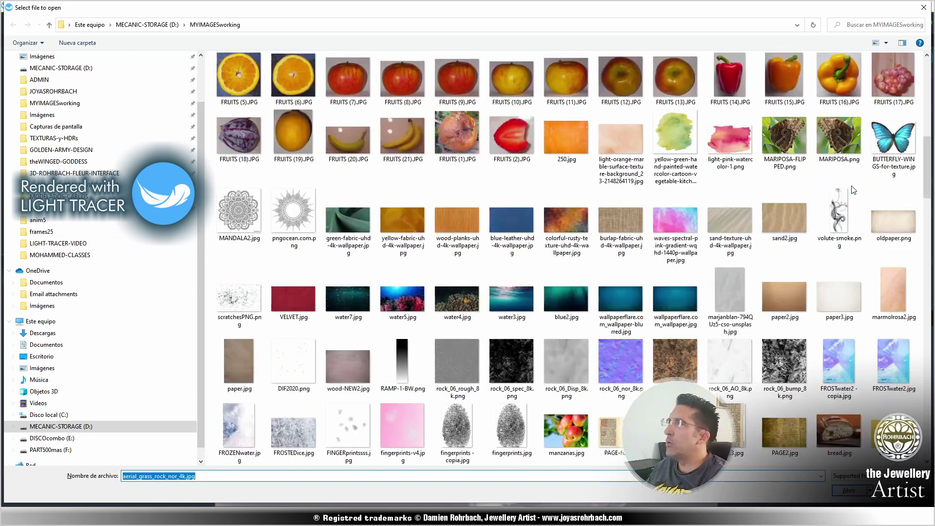
{"action": "left_click_drag", "start_coordinate": [930, 173], "coordinate": [919, 335]}
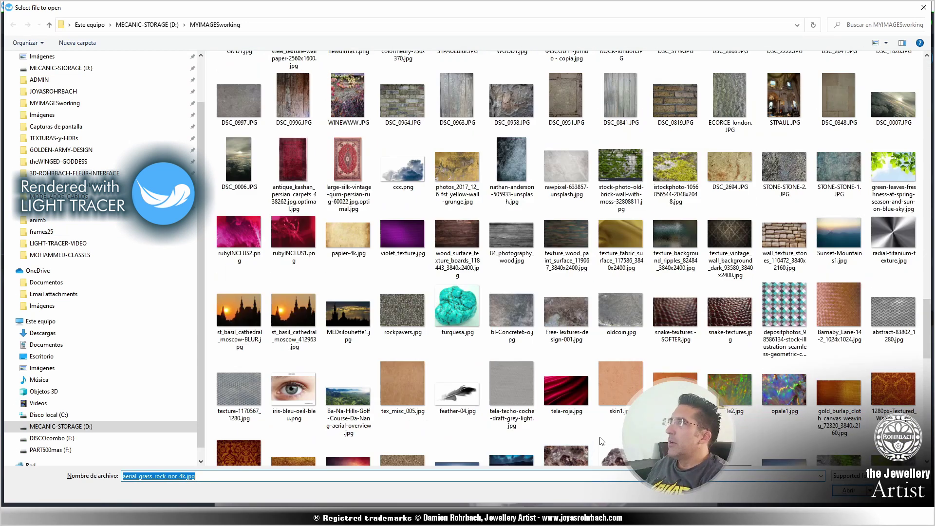
{"action": "double_click", "coordinate": [574, 311]}
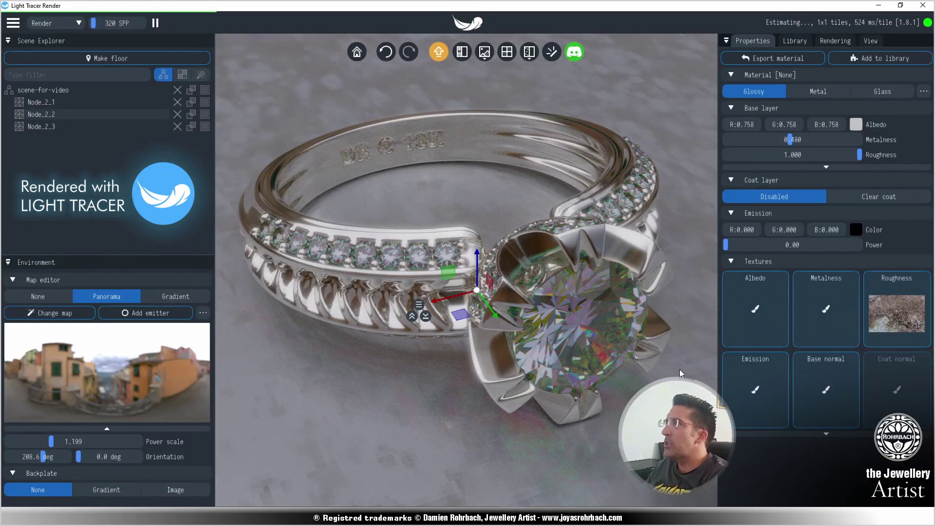
Set the floor material's texture scale to 10 and check the textured floor around the ring
{"action": "left_click", "coordinate": [826, 434]}
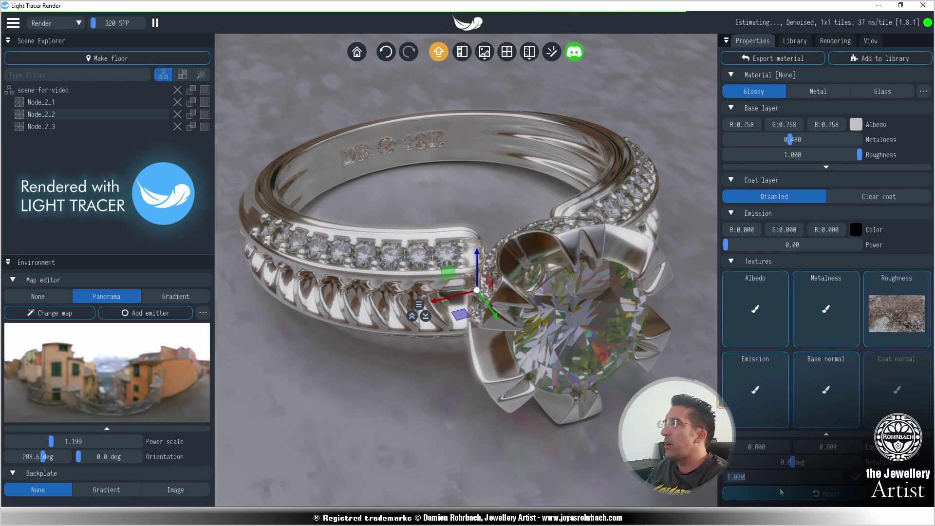
{"action": "double_click", "coordinate": [767, 480]}
{"action": "type", "text": "10"}
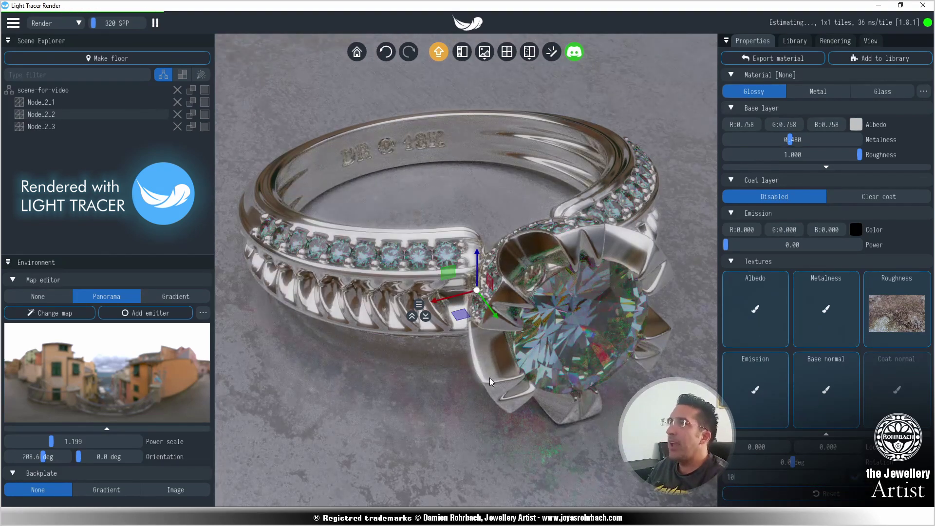
{"action": "left_click_drag", "start_coordinate": [487, 398], "coordinate": [423, 396]}
{"action": "right_click_drag", "start_coordinate": [631, 378], "coordinate": [555, 363]}
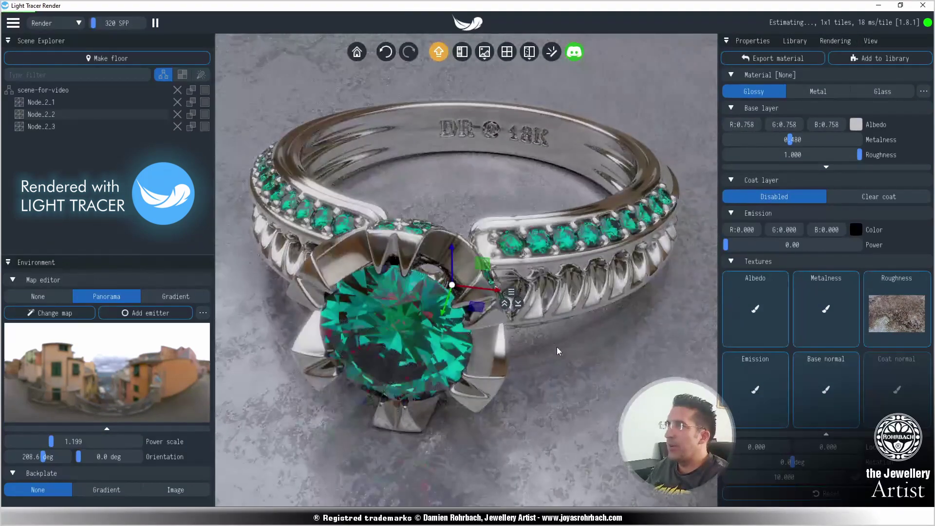
{"action": "right_click_drag", "start_coordinate": [500, 317], "coordinate": [513, 318]}
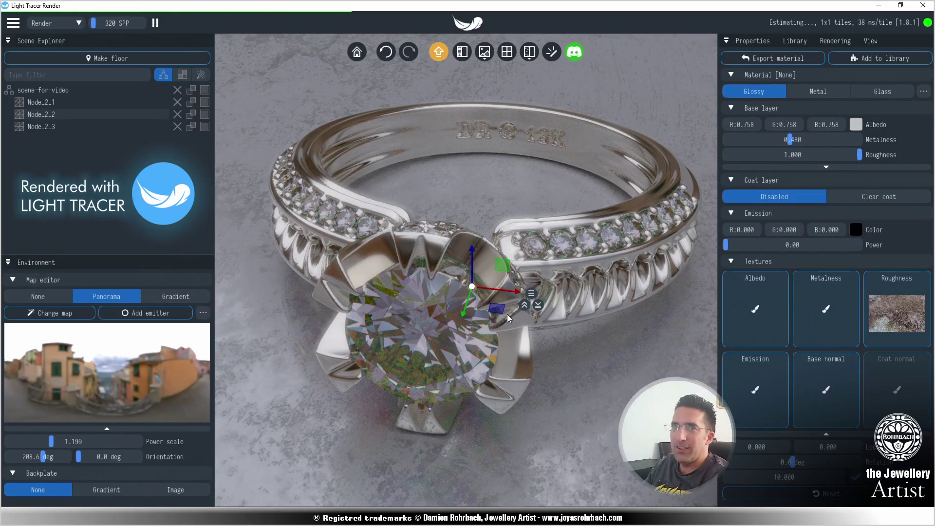
Load aerial_grass_rock_nor_4k.png as the base normal map of the ring's platinum material and reduce its strength to the minimum
{"action": "left_click", "coordinate": [561, 324]}
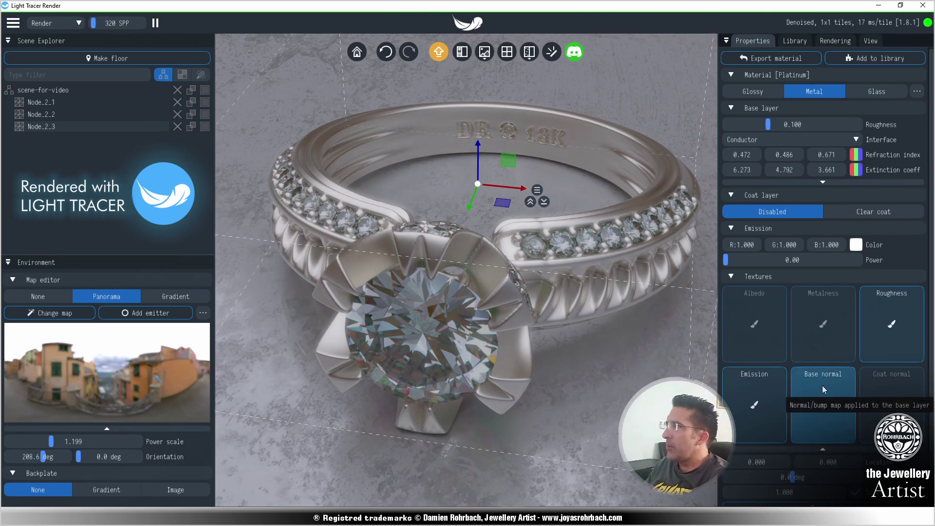
{"action": "left_click", "coordinate": [822, 400]}
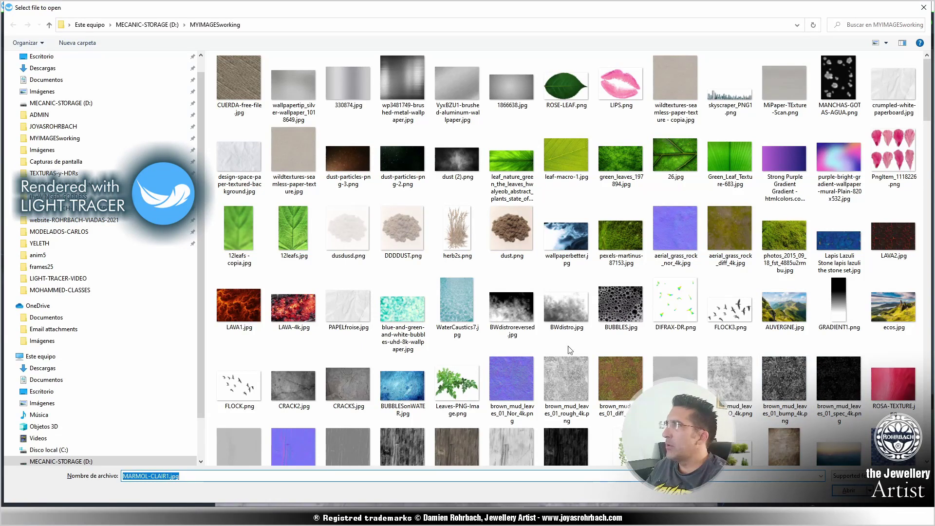
{"action": "double_click", "coordinate": [679, 226]}
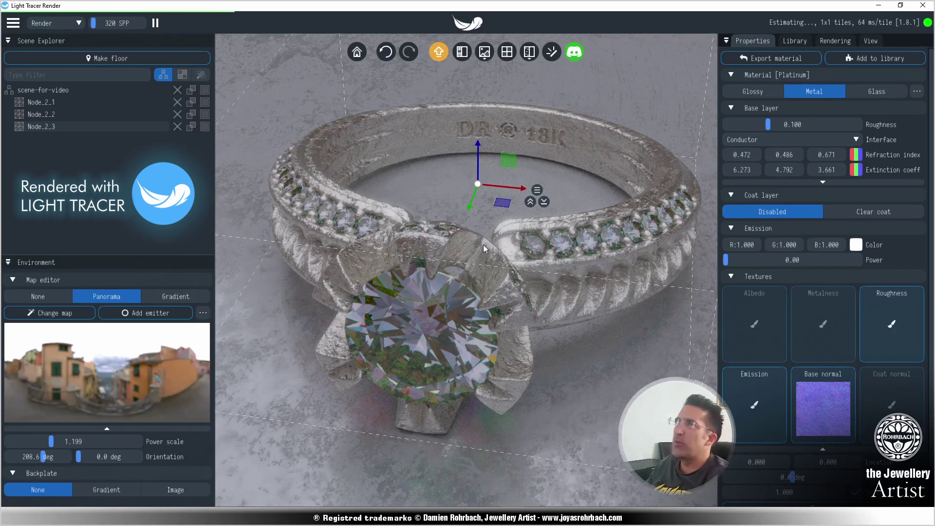
{"action": "mouse_move", "coordinate": [832, 404]}
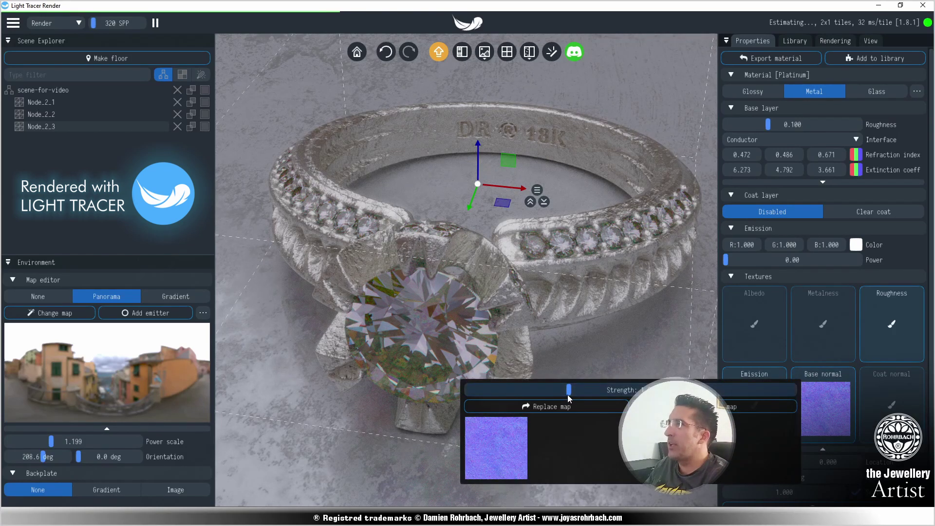
{"action": "left_click_drag", "start_coordinate": [568, 393], "coordinate": [502, 390]}
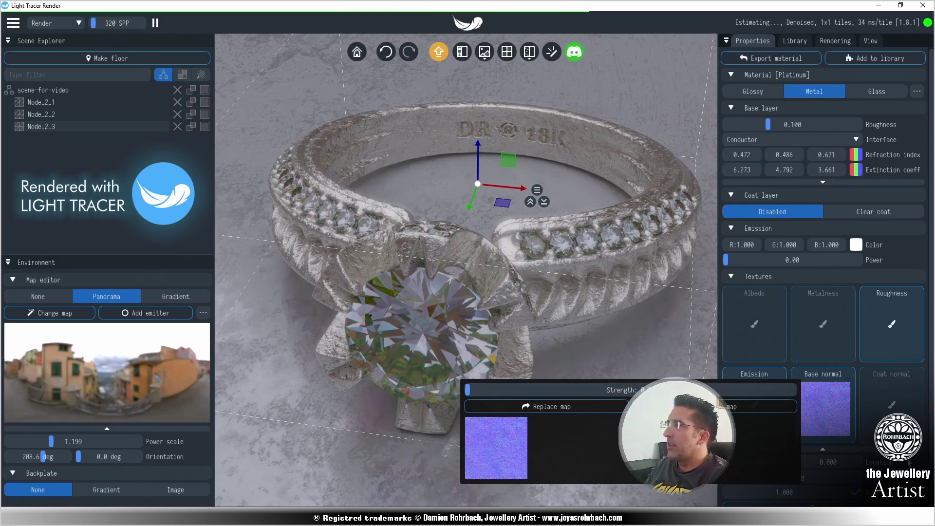
{"action": "left_click", "coordinate": [908, 462]}
{"action": "left_click_drag", "start_coordinate": [550, 356], "coordinate": [540, 344]}
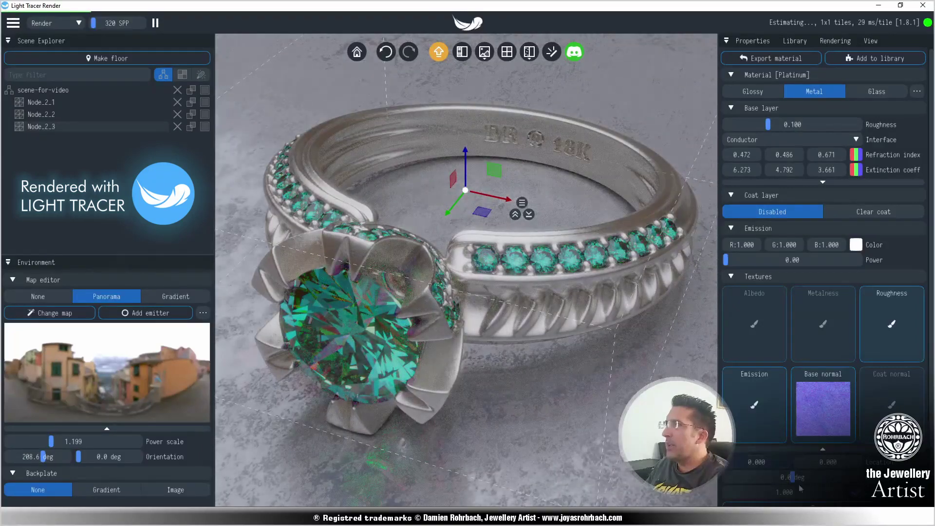
Set the platinum material's texture scale to 5 and its roughness to 0
{"action": "scroll", "coordinate": [825, 492], "scroll_direction": "down", "scroll_amount": 1}
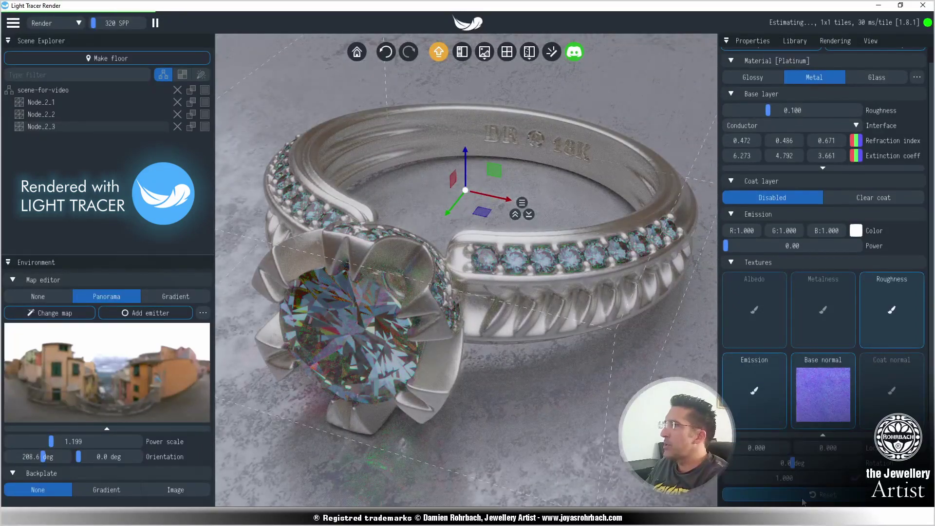
{"action": "left_click", "coordinate": [789, 478]}
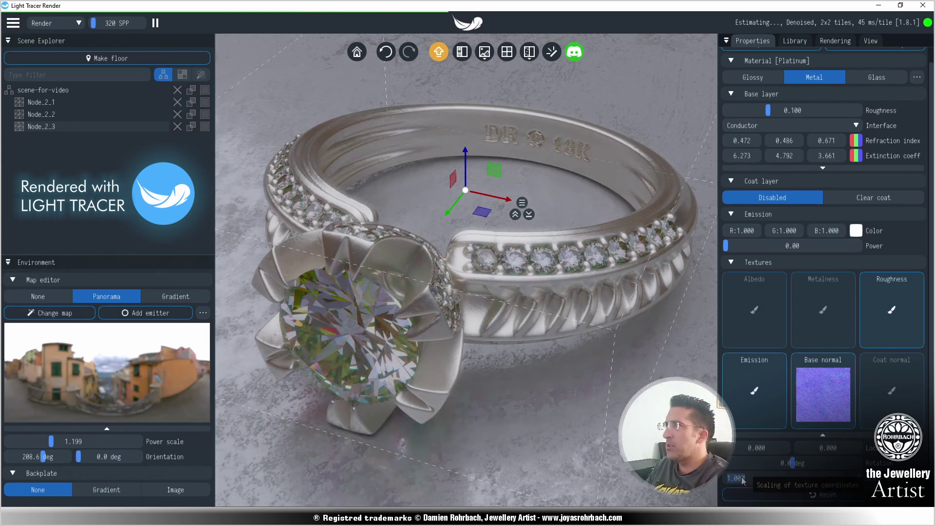
{"action": "type", "text": "5"}
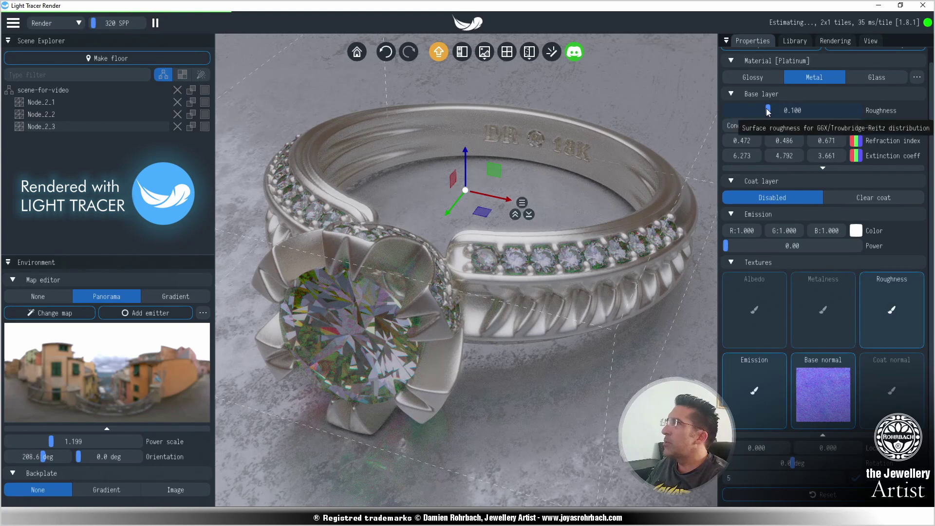
{"action": "left_click_drag", "start_coordinate": [768, 111], "coordinate": [723, 111]}
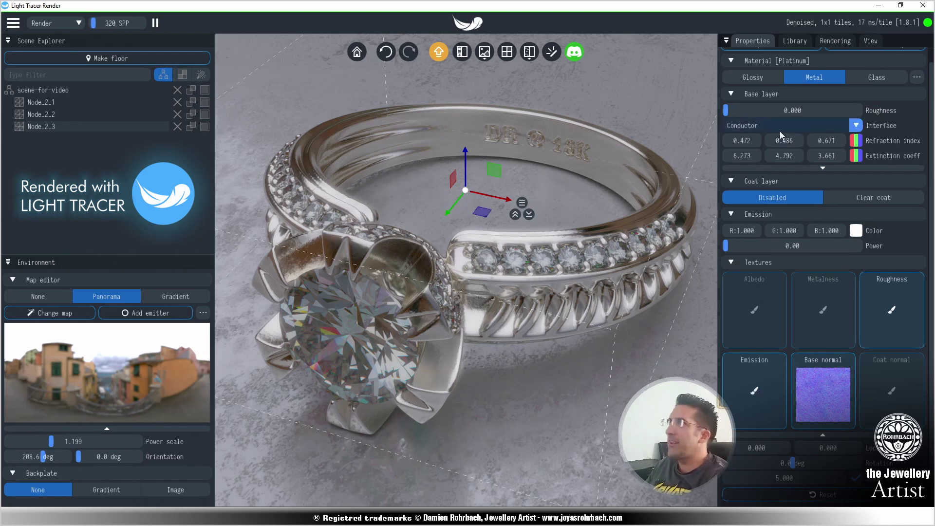
Try a bloom threshold of 2.30 and compare the render with the bloom effect off and on
{"action": "left_click", "coordinate": [839, 40]}
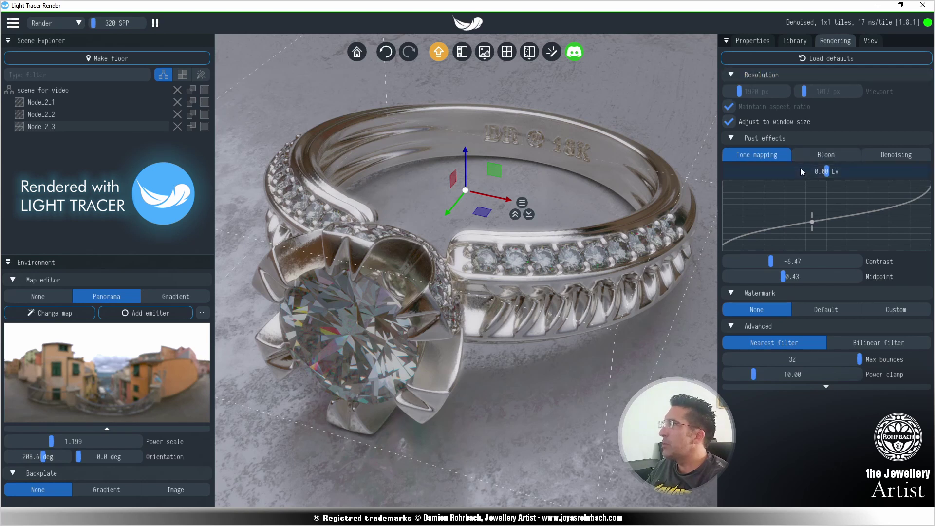
{"action": "left_click", "coordinate": [831, 151]}
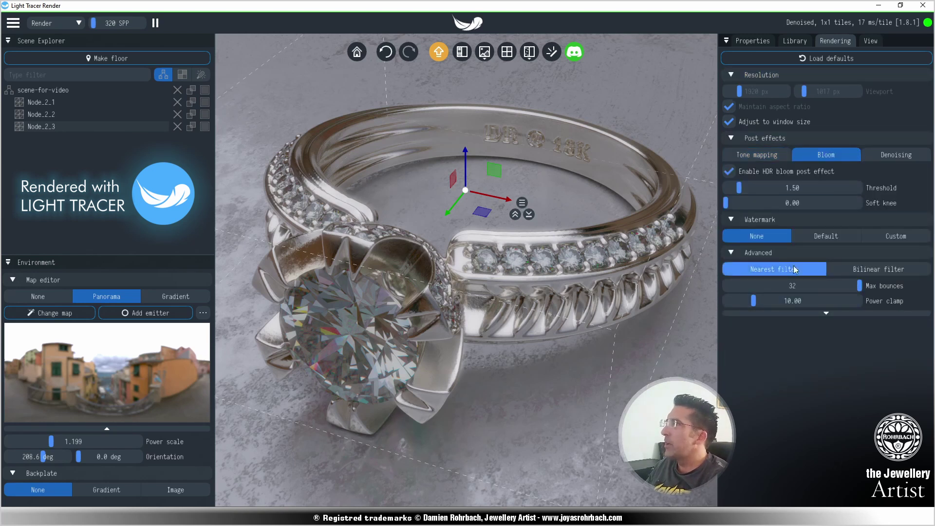
{"action": "left_click_drag", "start_coordinate": [739, 188], "coordinate": [778, 191]}
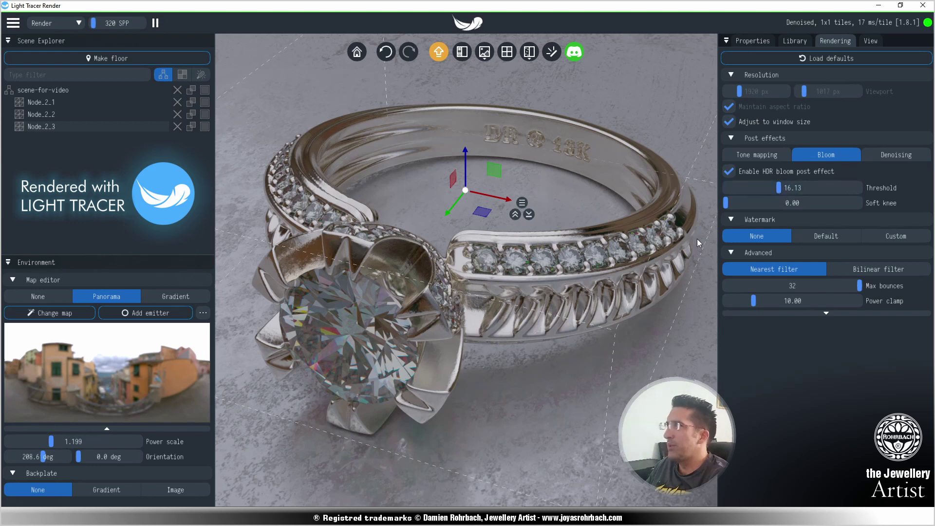
{"action": "left_click_drag", "start_coordinate": [780, 187], "coordinate": [749, 189]}
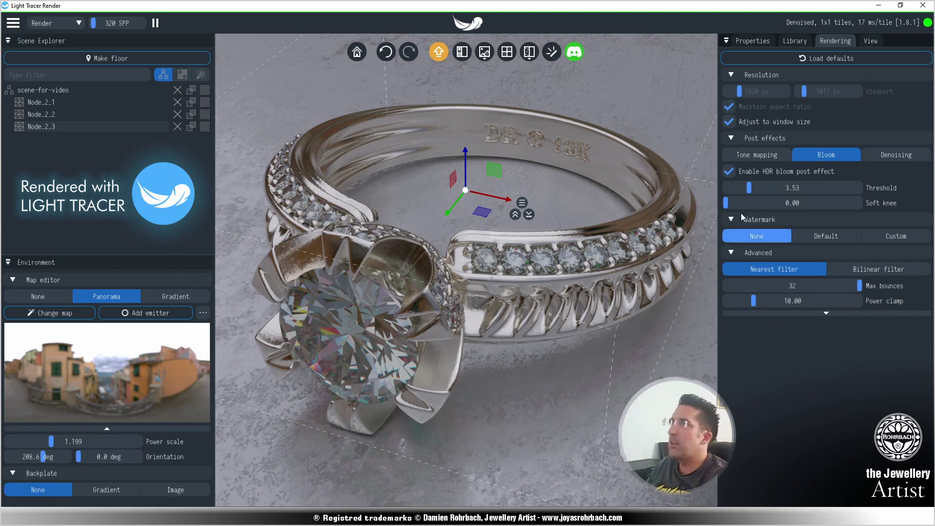
{"action": "left_click_drag", "start_coordinate": [746, 189], "coordinate": [745, 187]}
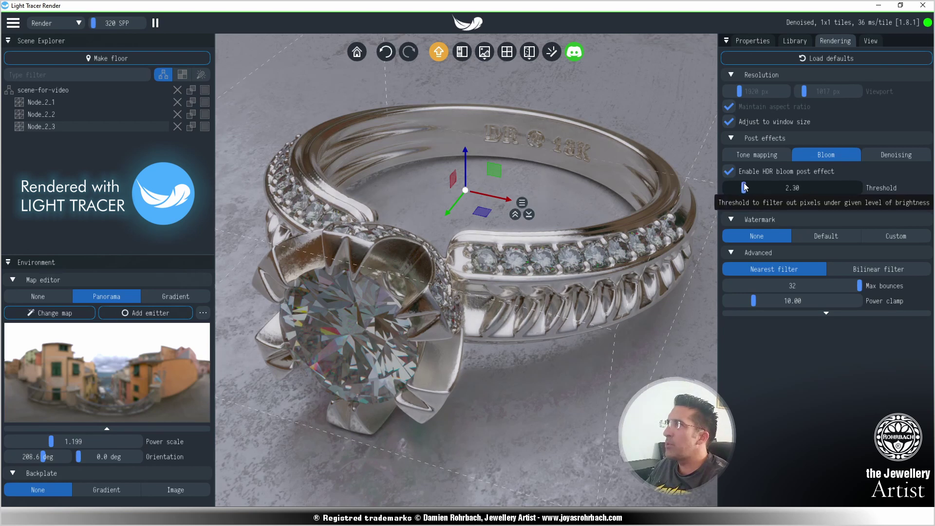
{"action": "left_click", "coordinate": [732, 171]}
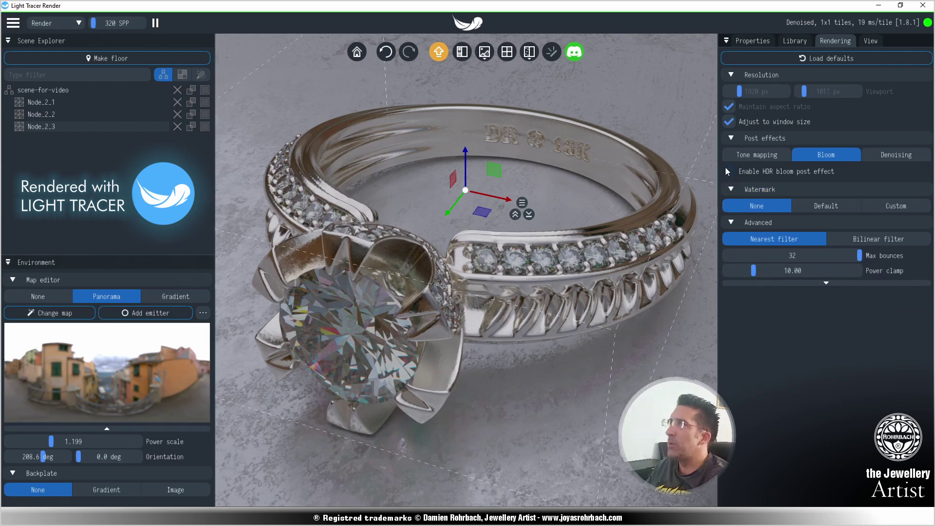
{"action": "left_click", "coordinate": [727, 171]}
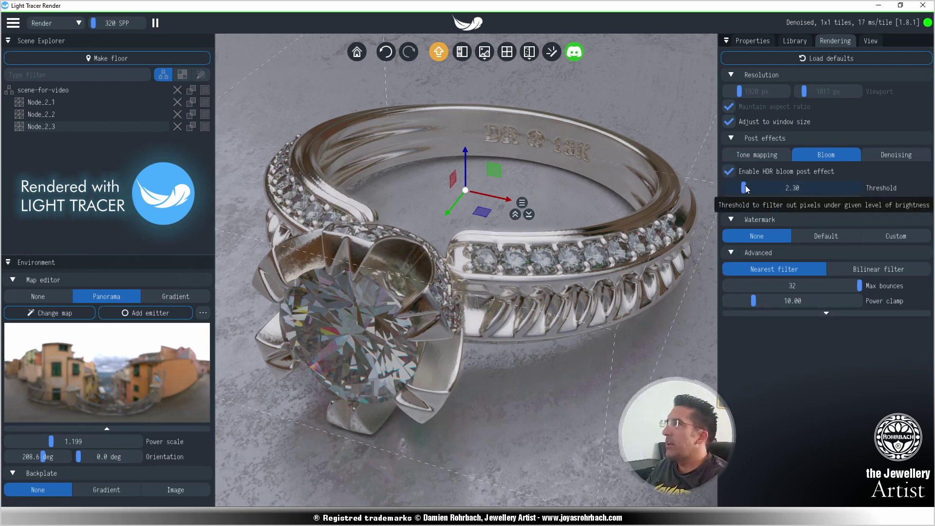
Adjust the bloom effect around the ring to a threshold of 1.39 with a soft knee of 0.00
{"action": "left_click_drag", "start_coordinate": [726, 204], "coordinate": [773, 203]}
{"action": "left_click_drag", "start_coordinate": [651, 276], "coordinate": [597, 292]}
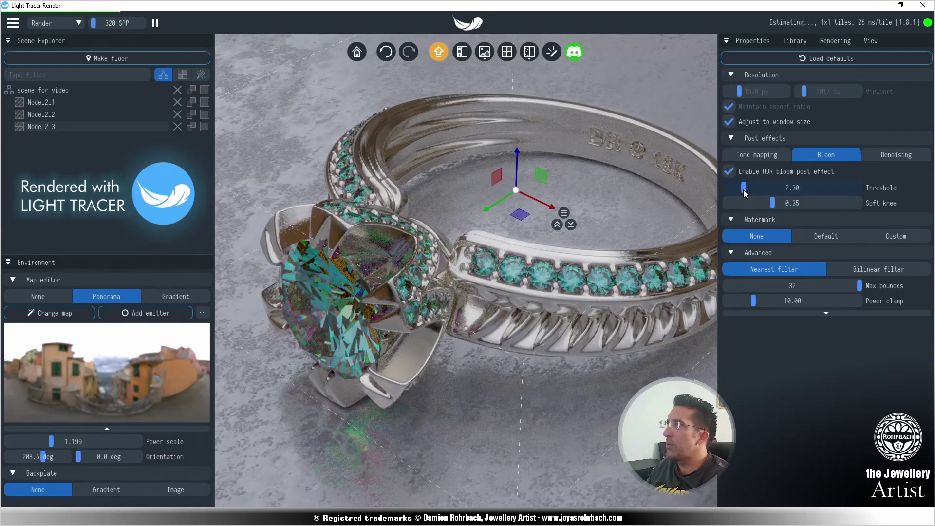
{"action": "mouse_move", "coordinate": [744, 188]}
{"action": "left_mouse_down"}
{"action": "mouse_move", "coordinate": [752, 193]}
{"action": "mouse_move", "coordinate": [732, 190]}
{"action": "mouse_move", "coordinate": [754, 203]}
{"action": "mouse_move", "coordinate": [741, 204]}
{"action": "left_mouse_up"}
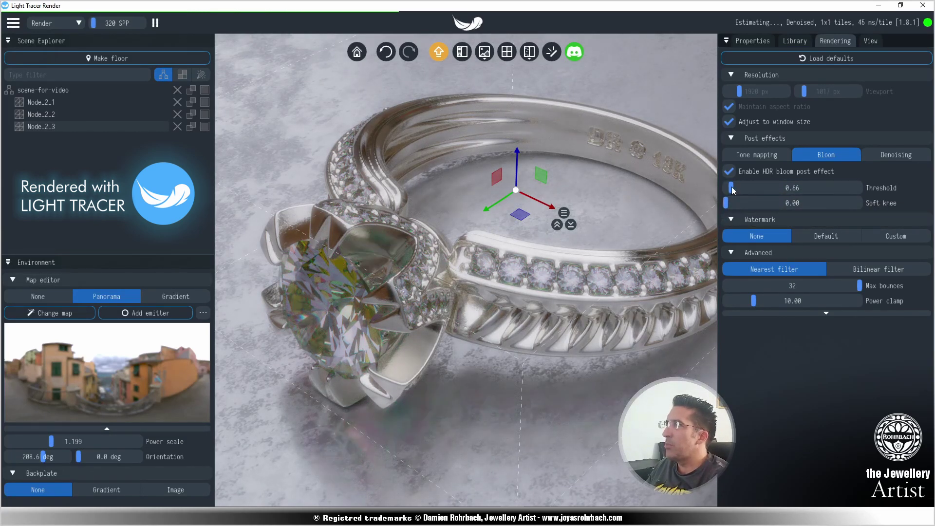
{"action": "mouse_move", "coordinate": [730, 190]}
{"action": "left_mouse_down"}
{"action": "mouse_move", "coordinate": [756, 188]}
{"action": "mouse_move", "coordinate": [740, 193]}
{"action": "left_mouse_up"}
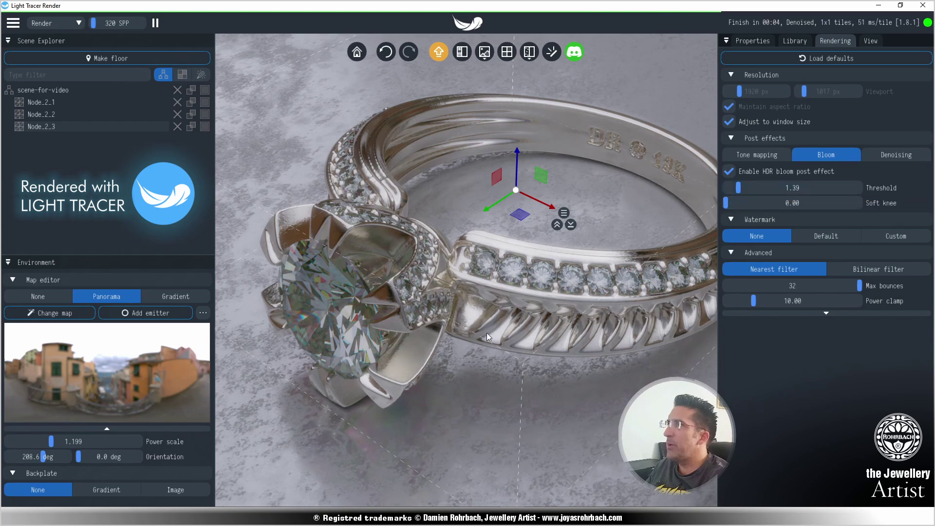
Examine the ring render from several angles with the side panels hidden, and show the panels again
{"action": "left_click_drag", "start_coordinate": [486, 332], "coordinate": [484, 313]}
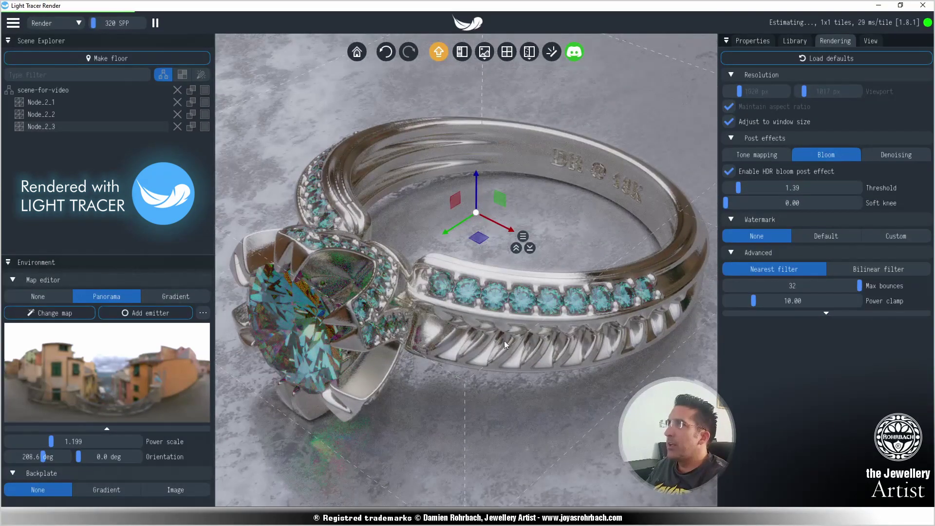
{"action": "left_click", "coordinate": [462, 53]}
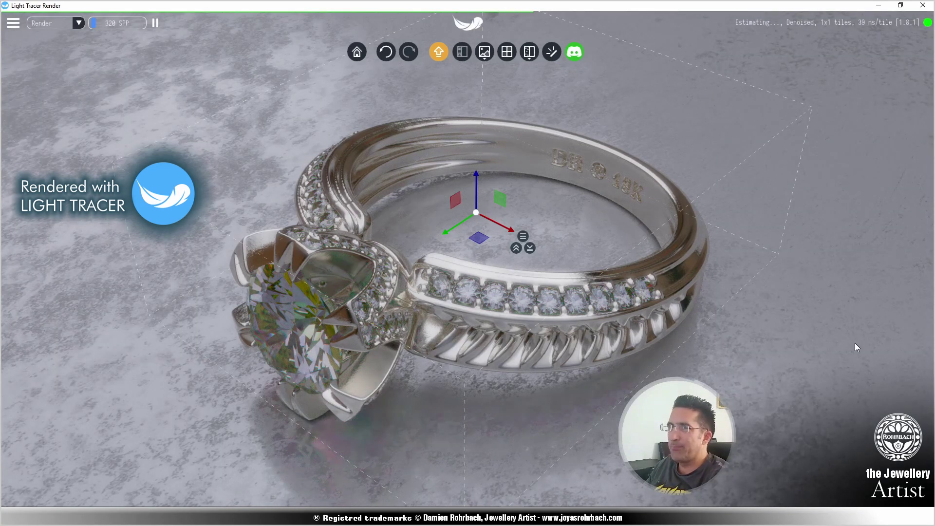
{"action": "left_click", "coordinate": [463, 55]}
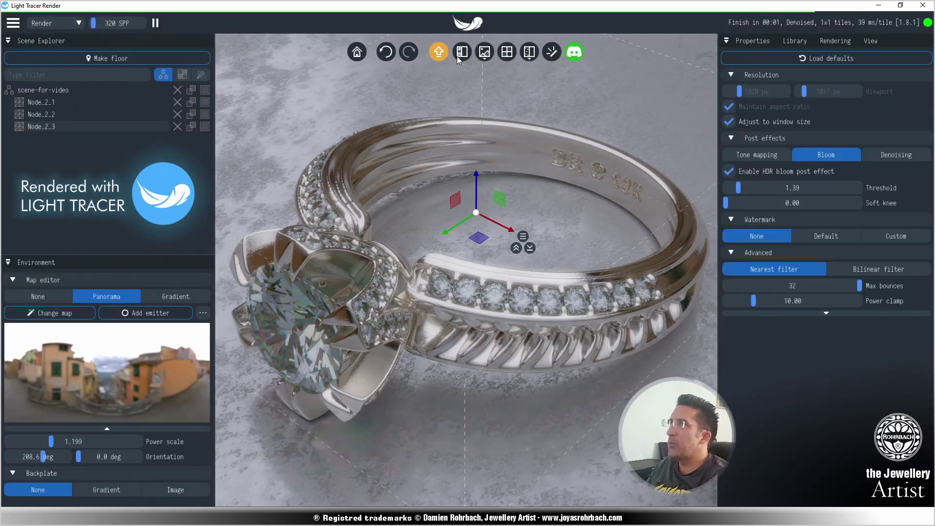
{"action": "left_click", "coordinate": [457, 57]}
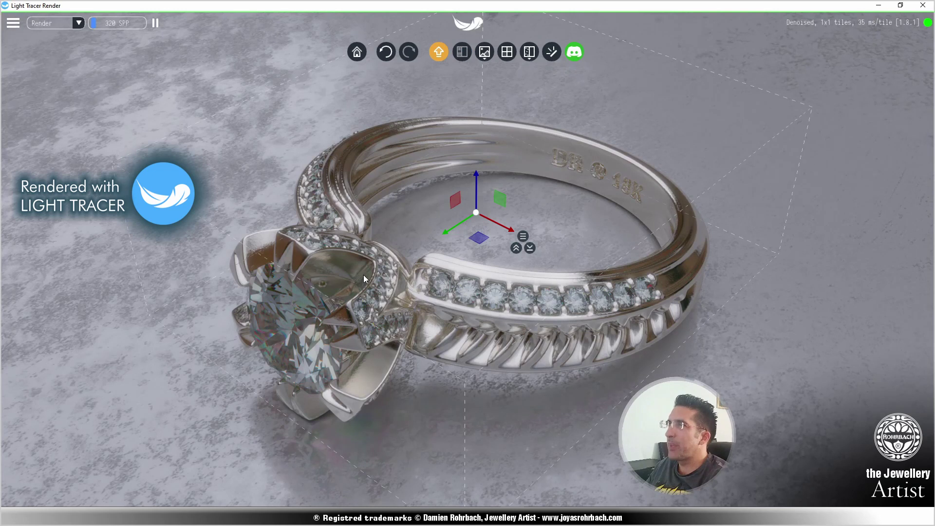
{"action": "scroll", "coordinate": [449, 312], "scroll_direction": "down", "scroll_amount": 1}
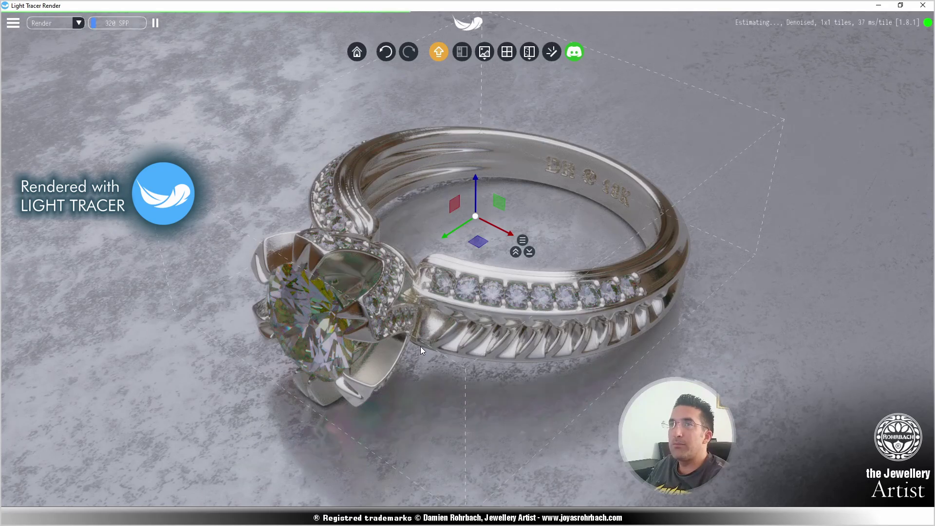
{"action": "left_click_drag", "start_coordinate": [420, 347], "coordinate": [446, 304]}
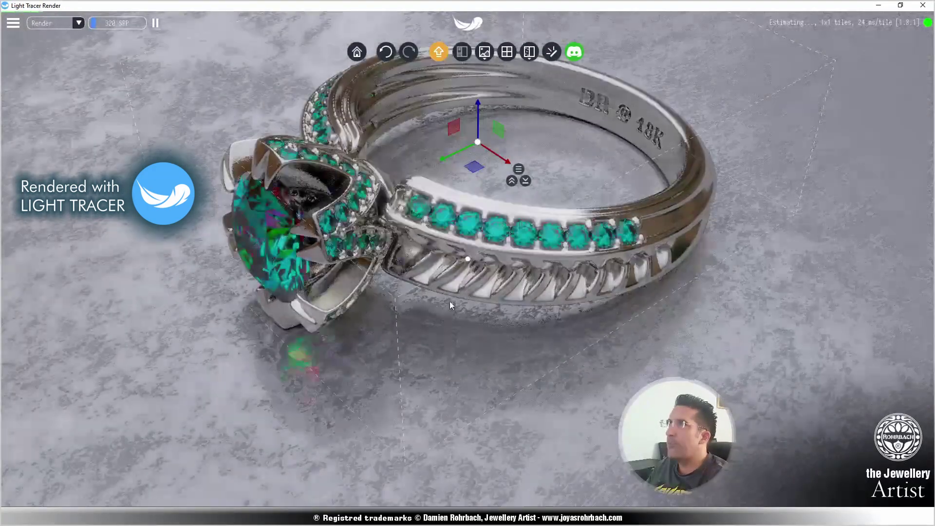
{"action": "left_click_drag", "start_coordinate": [482, 256], "coordinate": [423, 329]}
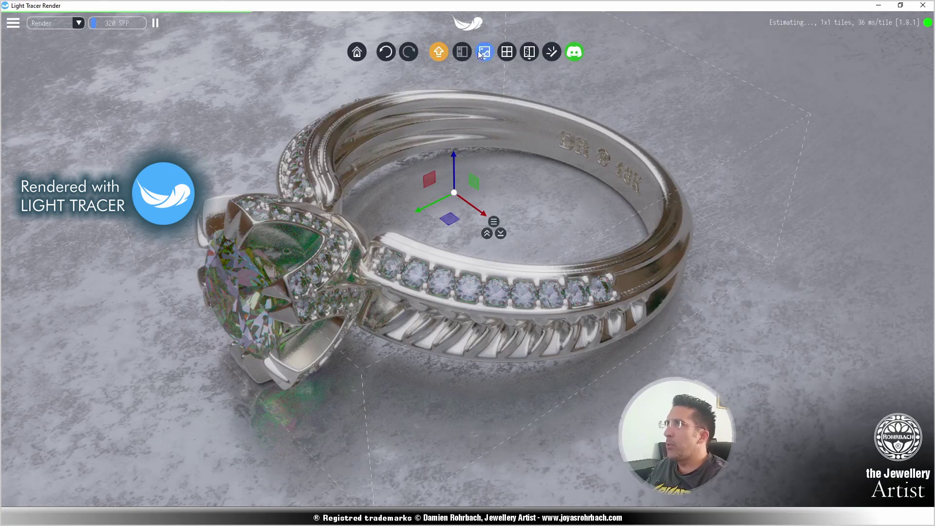
{"action": "left_click", "coordinate": [462, 51]}
{"action": "left_click_drag", "start_coordinate": [468, 252], "coordinate": [480, 253]}
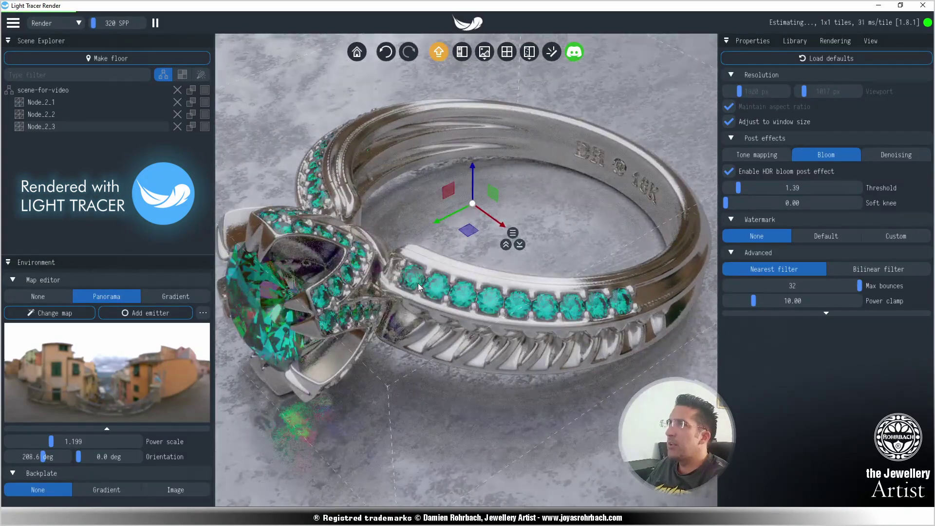
Switch the camera from pinhole to depth of field and set its f-number to 1
{"action": "left_click", "coordinate": [871, 43]}
{"action": "left_click_drag", "start_coordinate": [515, 314], "coordinate": [497, 266]}
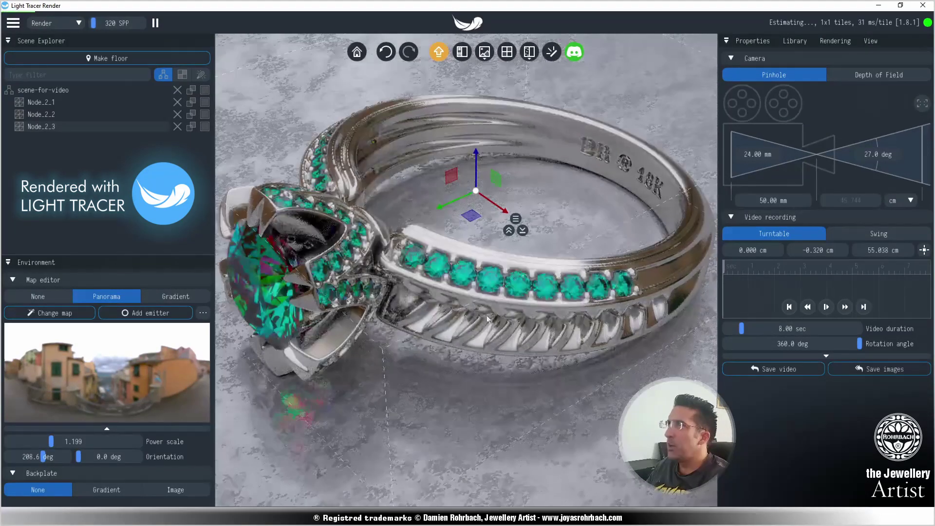
{"action": "left_click", "coordinate": [878, 76]}
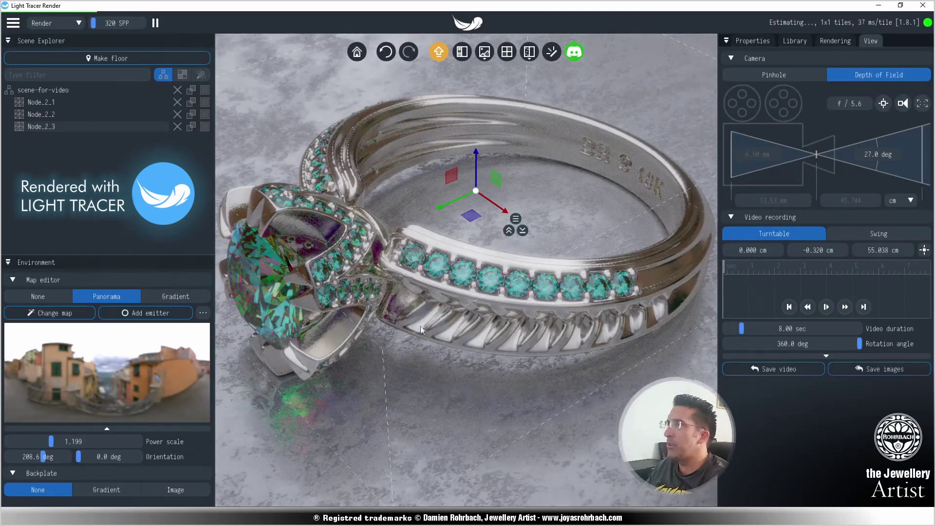
{"action": "left_click", "coordinate": [851, 107]}
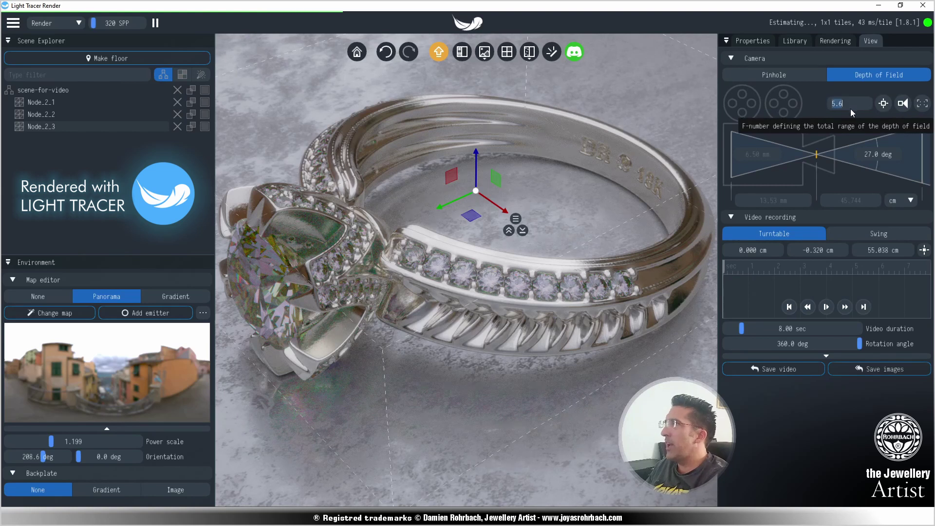
{"action": "type", "text": "1"}
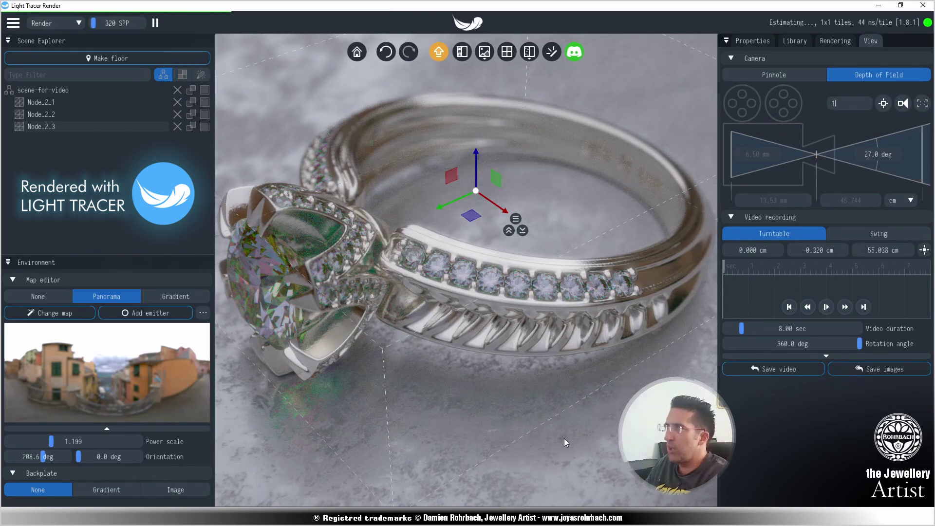
Set the depth-of-field camera's f-number to 3.5
{"action": "left_click_drag", "start_coordinate": [846, 100], "coordinate": [822, 99]}
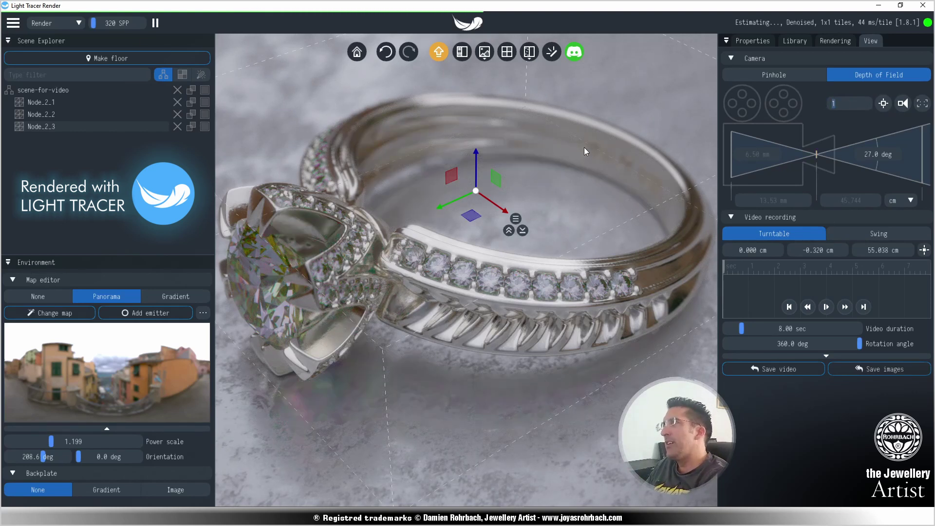
{"action": "type", "text": "3"}
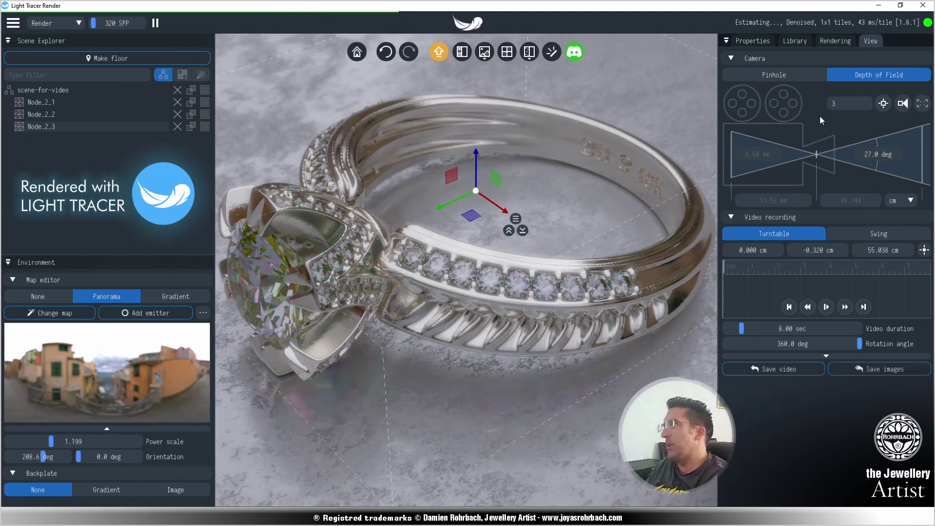
{"action": "type", "text": ".5"}
{"action": "key", "text": "Return"}
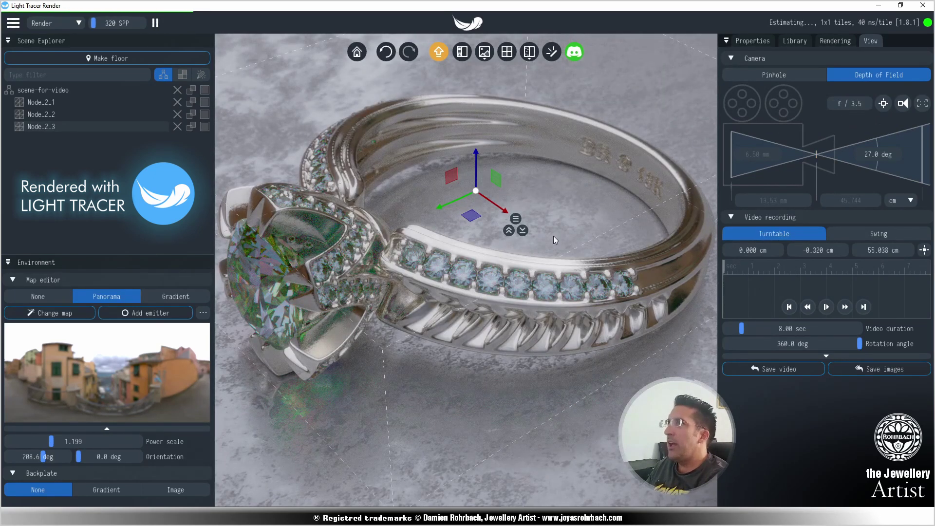
Set the depth-of-field camera's focus point on the ring's large centre diamond
{"action": "left_click", "coordinate": [884, 103]}
{"action": "left_click", "coordinate": [262, 255]}
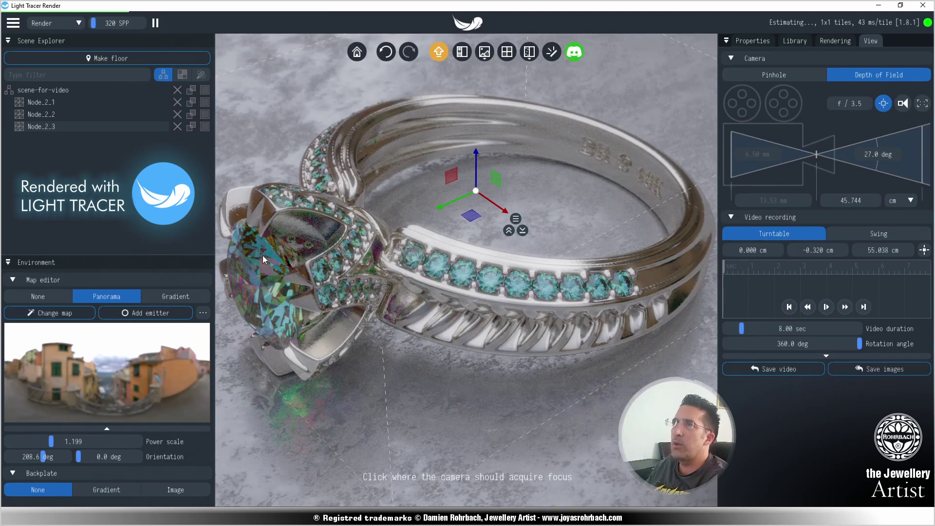
{"action": "left_click", "coordinate": [262, 258]}
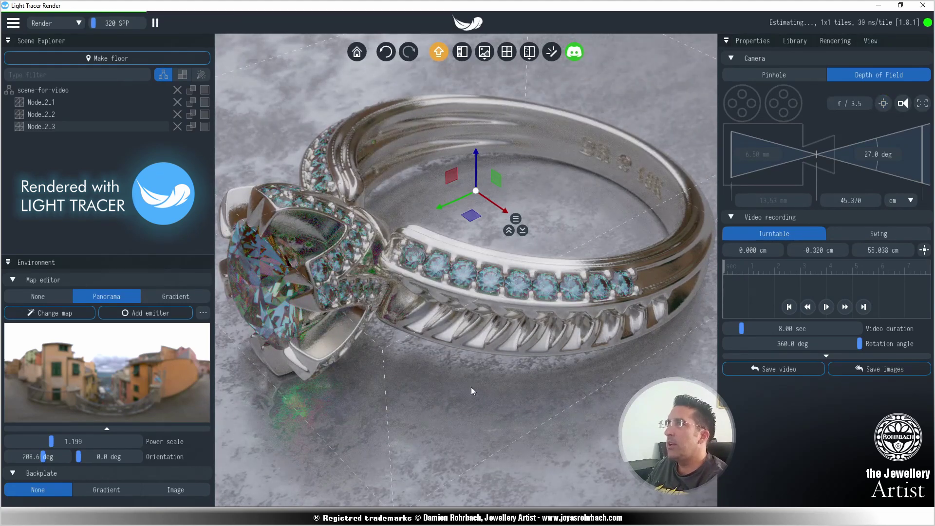
{"action": "scroll", "coordinate": [486, 383], "scroll_direction": "down", "scroll_amount": 1}
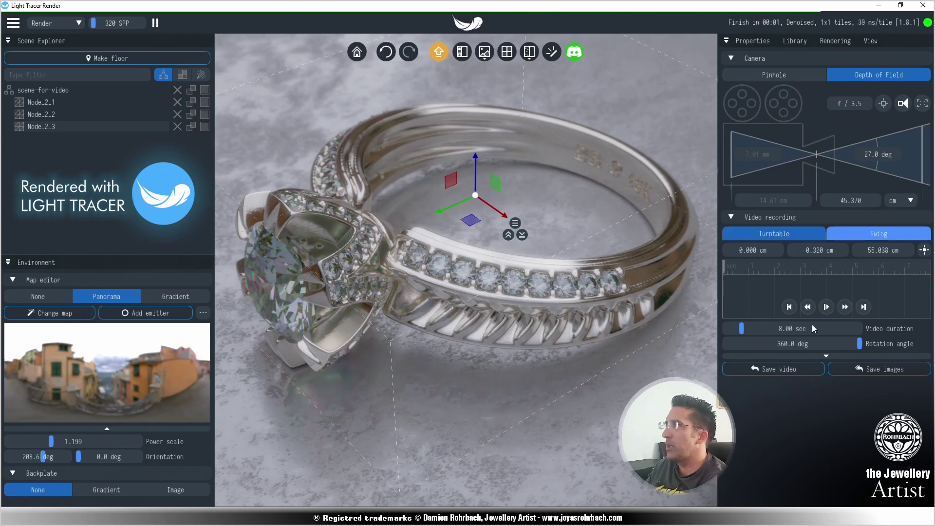
Preview the turntable camera animation, and switch the video recording to Swing and preview its motion
{"action": "left_click", "coordinate": [826, 307]}
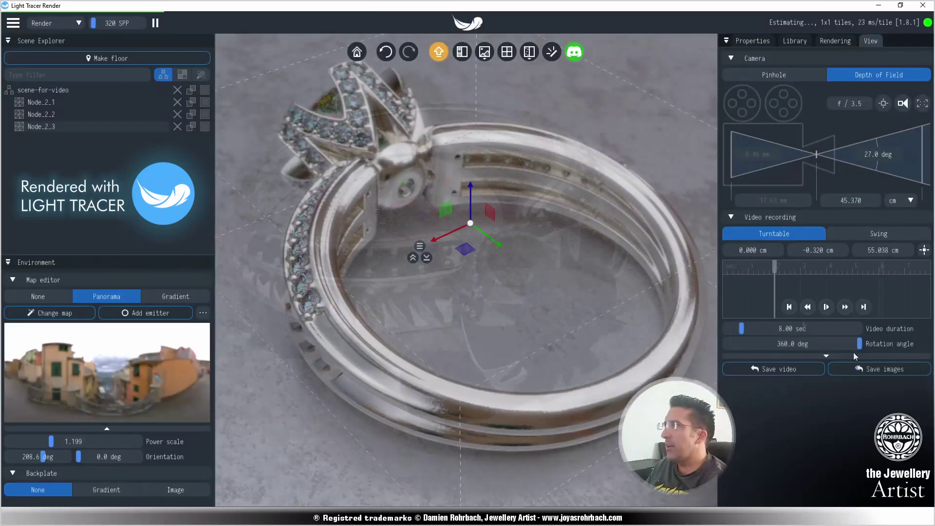
{"action": "left_click_drag", "start_coordinate": [859, 344], "coordinate": [879, 351]}
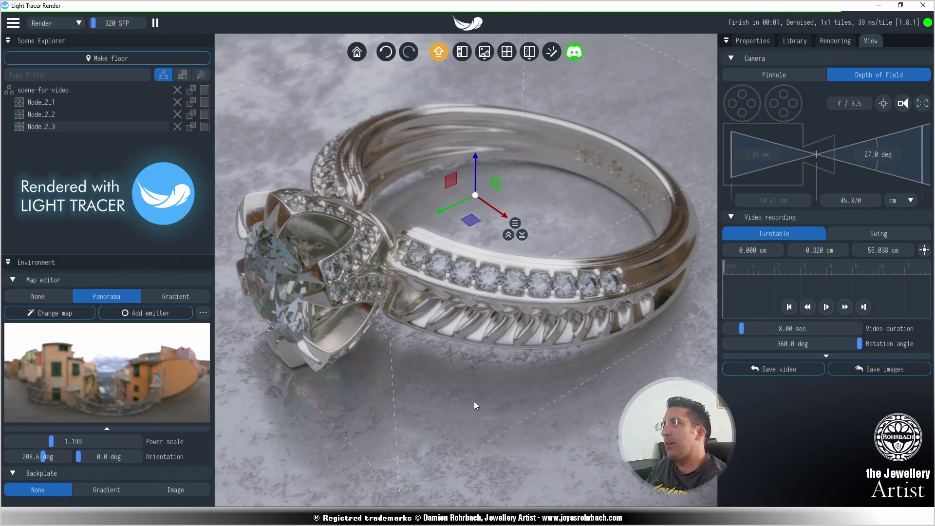
{"action": "left_click", "coordinate": [879, 235]}
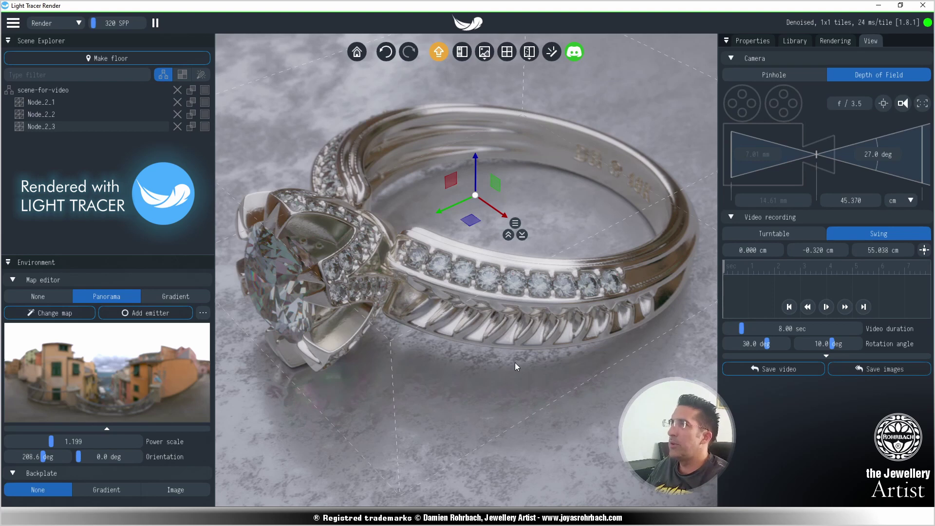
{"action": "left_click", "coordinate": [826, 307]}
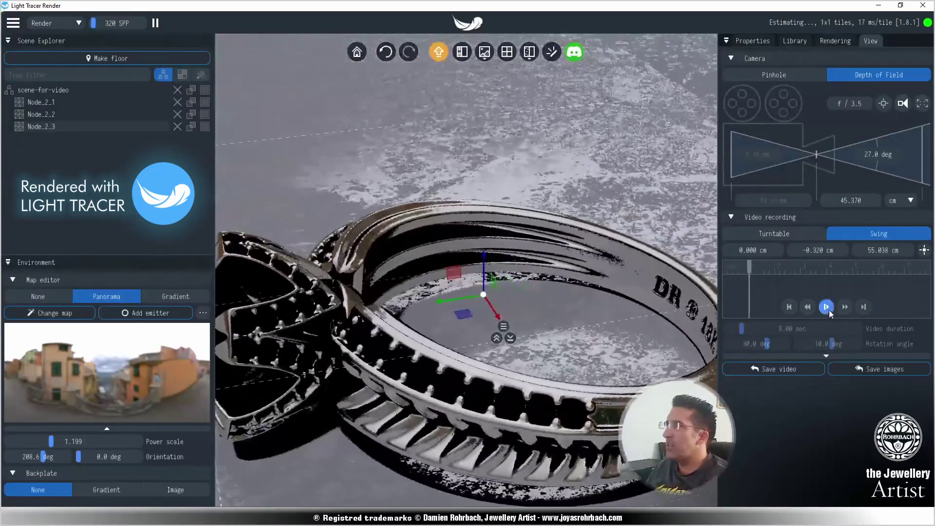
{"action": "left_click", "coordinate": [826, 307]}
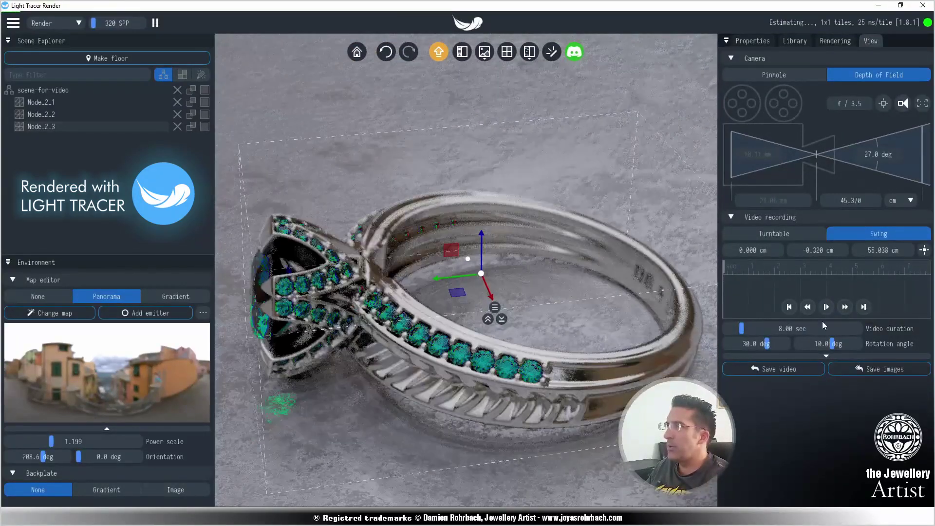
{"action": "mouse_move", "coordinate": [727, 270]}
{"action": "left_mouse_down"}
{"action": "mouse_move", "coordinate": [879, 272]}
{"action": "mouse_move", "coordinate": [715, 267]}
{"action": "left_mouse_up"}
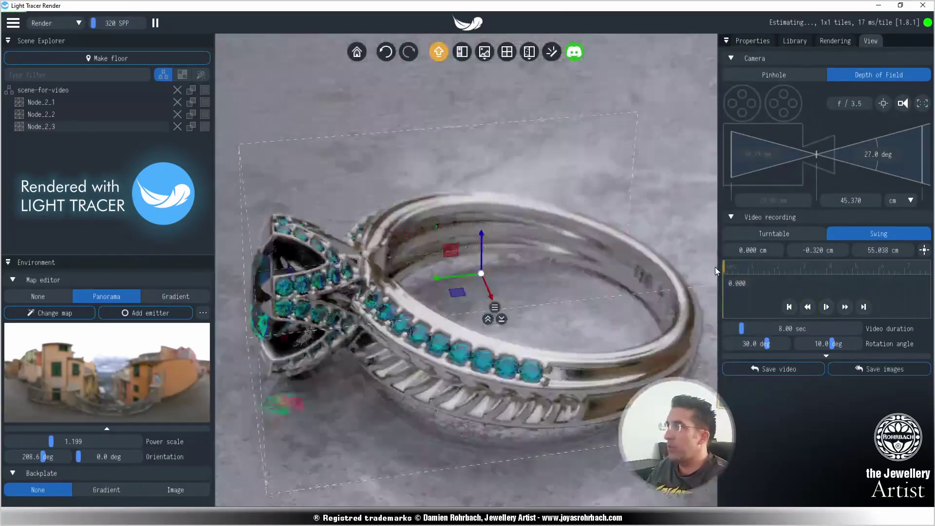
Pick the ring as the orbit target of the swing animation and preview the camera motion around it
{"action": "left_click_drag", "start_coordinate": [437, 351], "coordinate": [487, 314]}
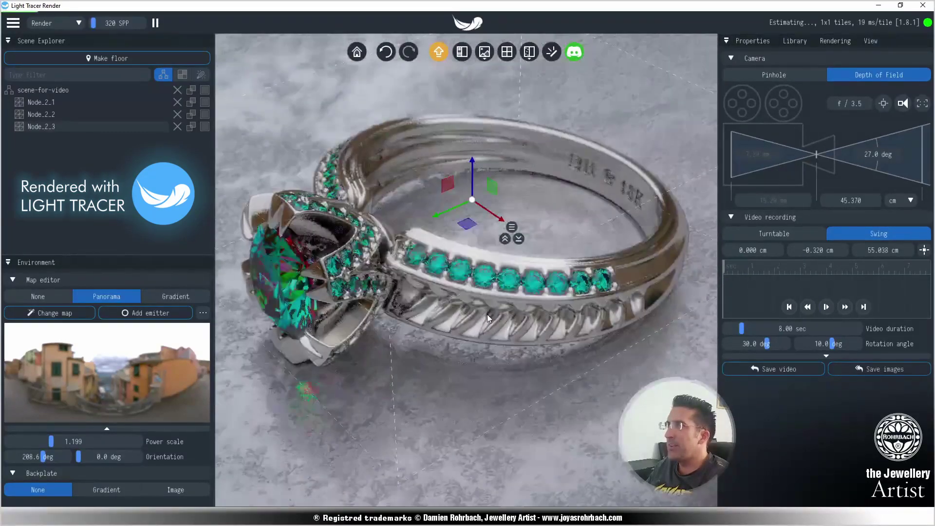
{"action": "left_click", "coordinate": [924, 250]}
{"action": "left_click", "coordinate": [419, 234]}
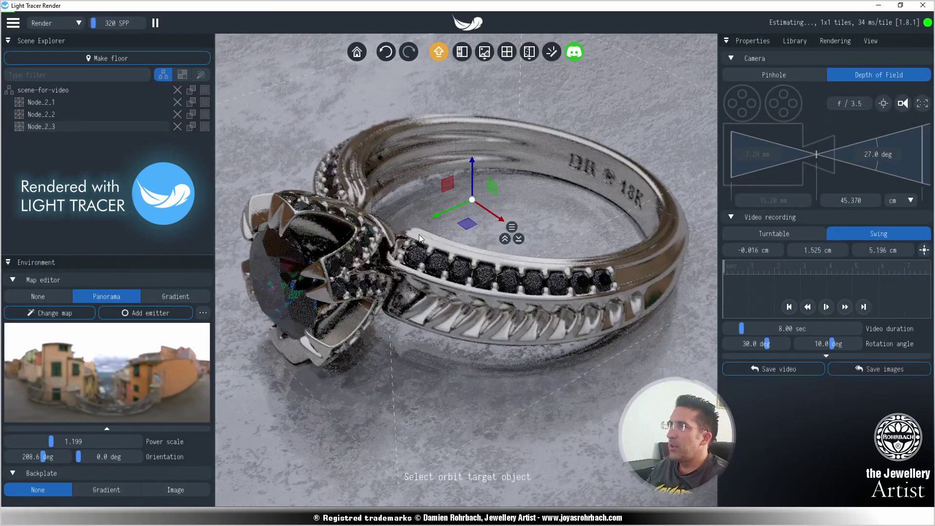
{"action": "left_click", "coordinate": [826, 307]}
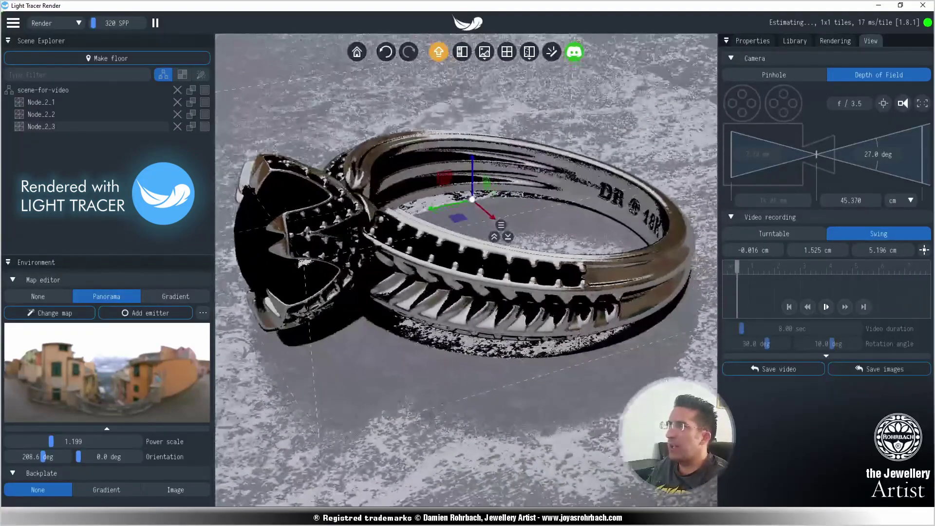
{"action": "left_click", "coordinate": [828, 307]}
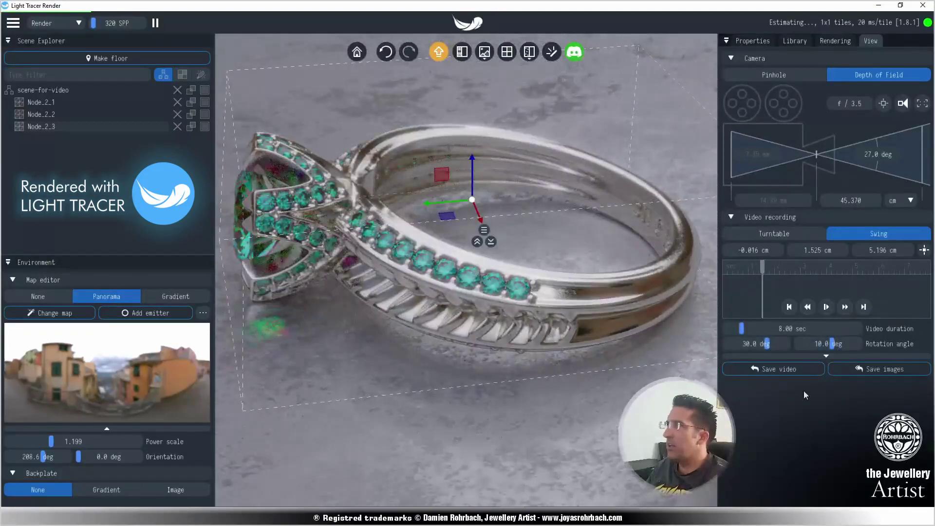
Inspect the export options for a VP9 WebM video and a PNG image sequence without saving either
{"action": "left_click", "coordinate": [805, 370]}
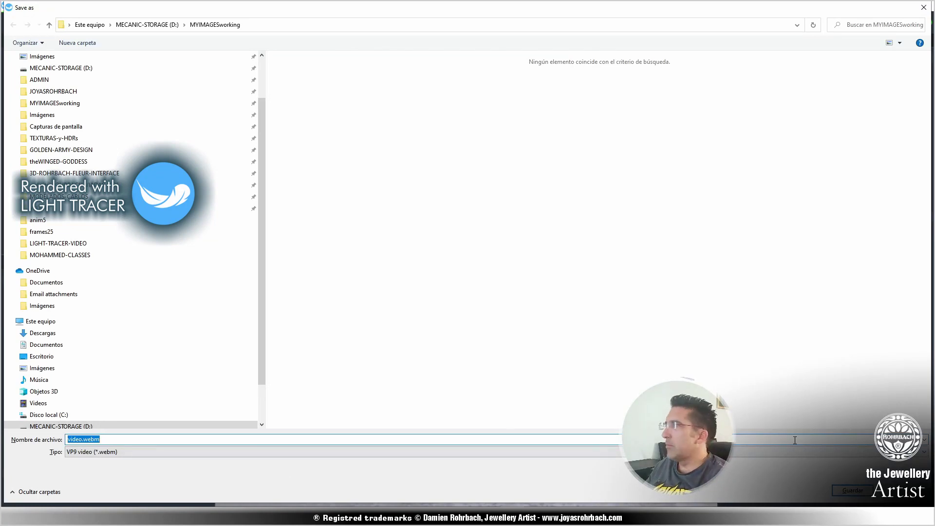
{"action": "key", "text": "Return"}
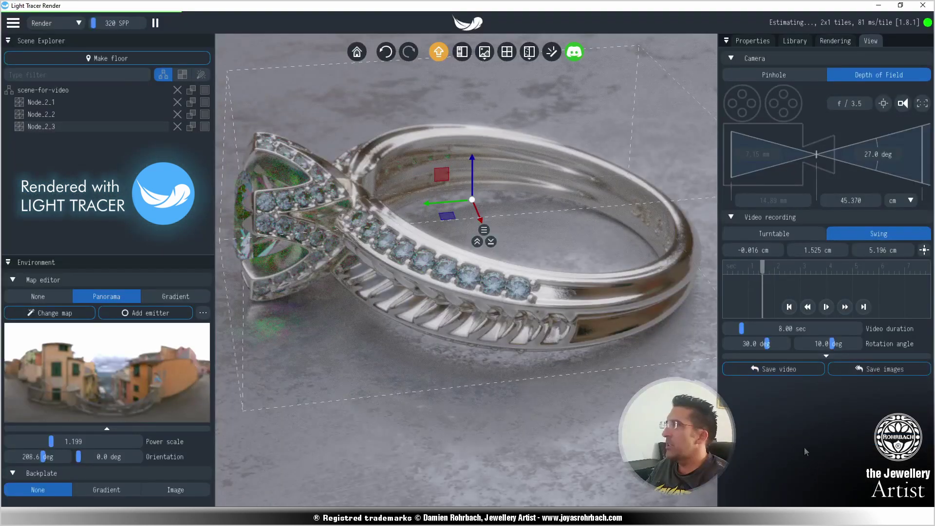
{"action": "left_click", "coordinate": [856, 370]}
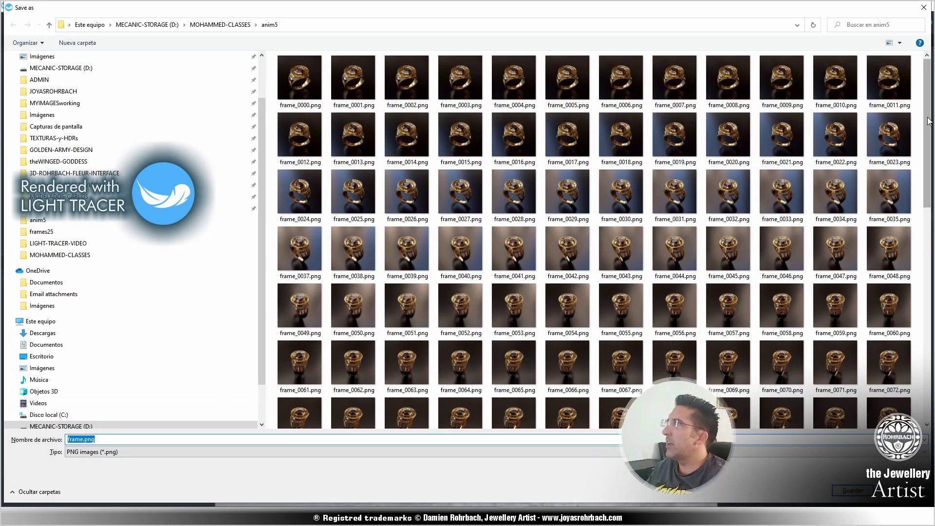
{"action": "scroll", "coordinate": [915, 236], "scroll_direction": "down", "scroll_amount": 3}
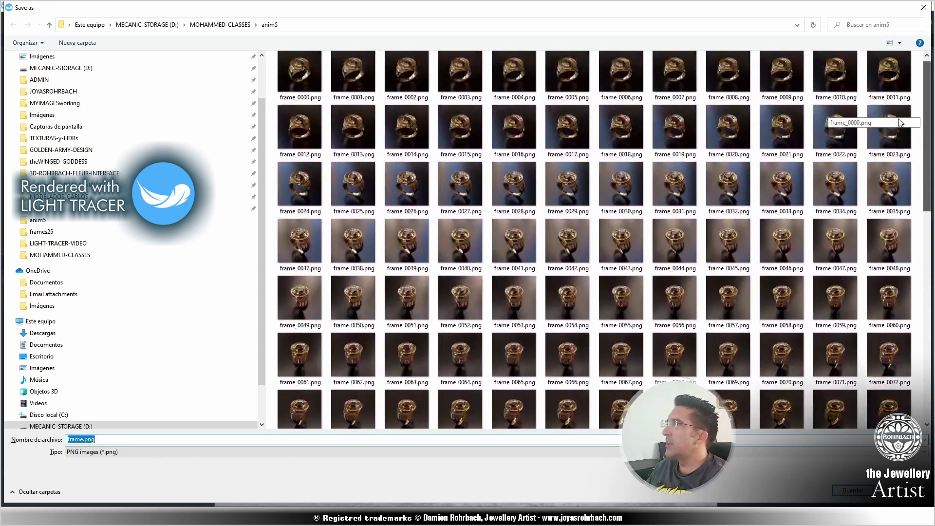
{"action": "scroll", "coordinate": [516, 273], "scroll_direction": "up", "scroll_amount": 3}
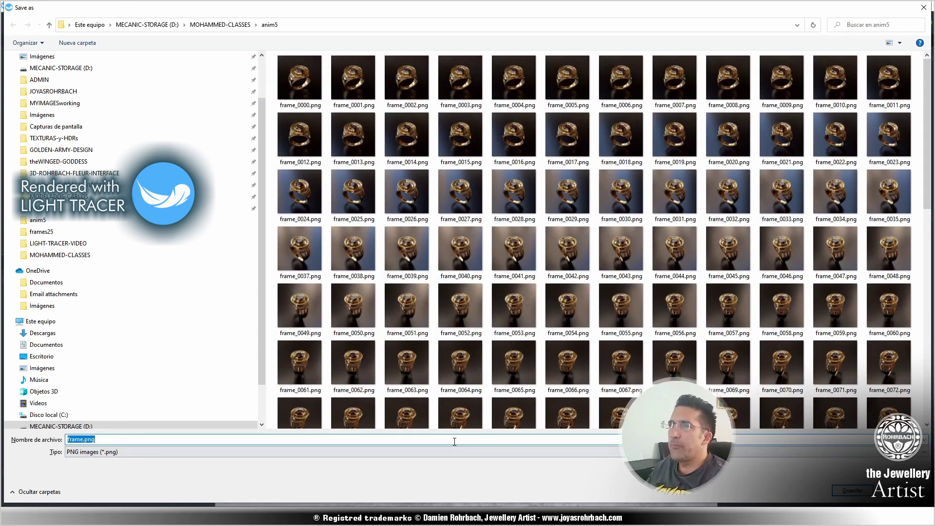
{"action": "left_click", "coordinate": [189, 451]}
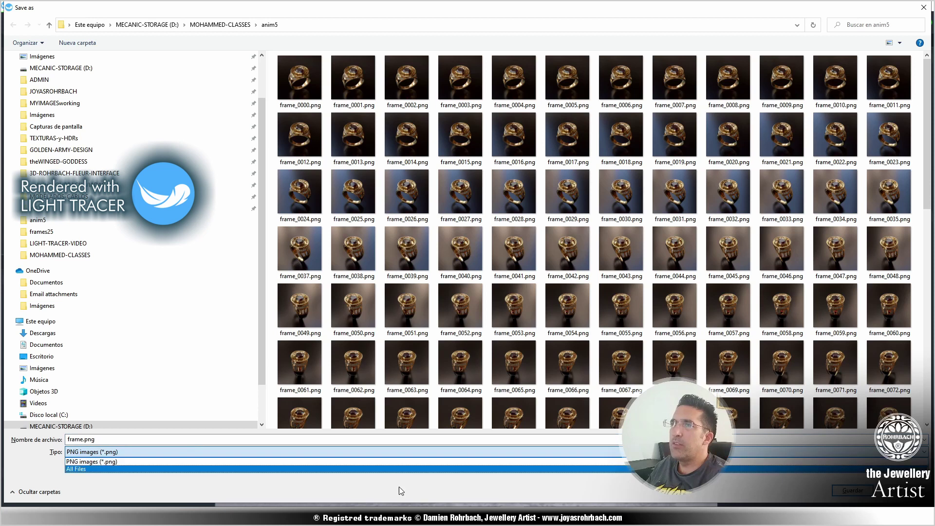
{"action": "left_click", "coordinate": [467, 492]}
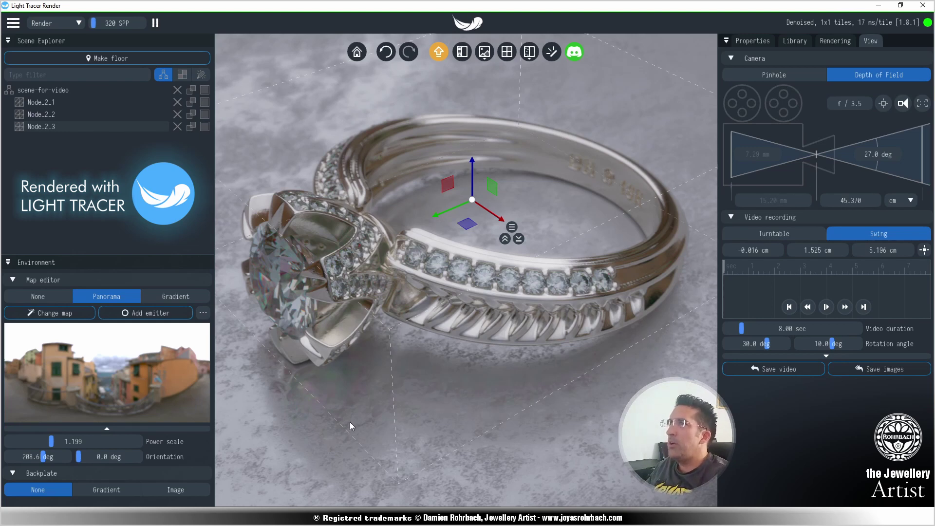
Load a dark black-and-white interior panorama from the MYIMAGESworking folder as the environment map
{"action": "left_click_drag", "start_coordinate": [405, 382], "coordinate": [432, 323]}
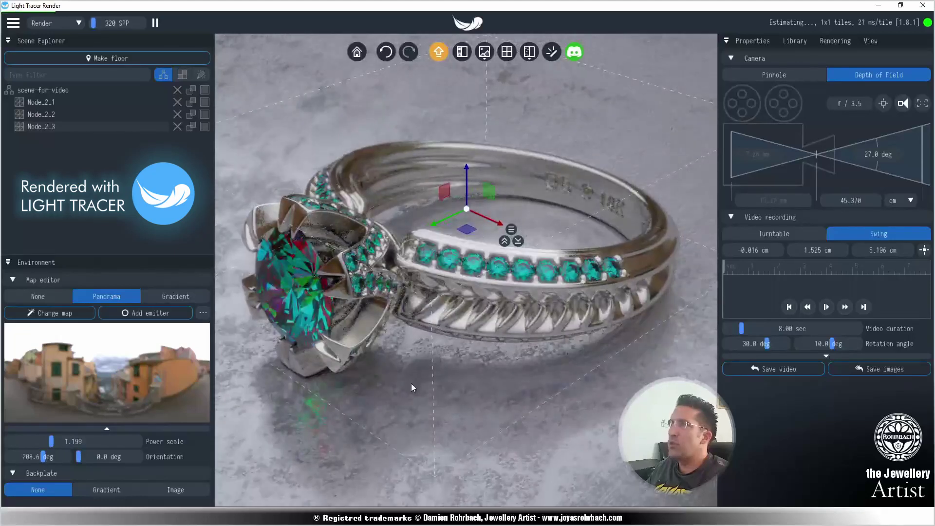
{"action": "left_click", "coordinate": [61, 313]}
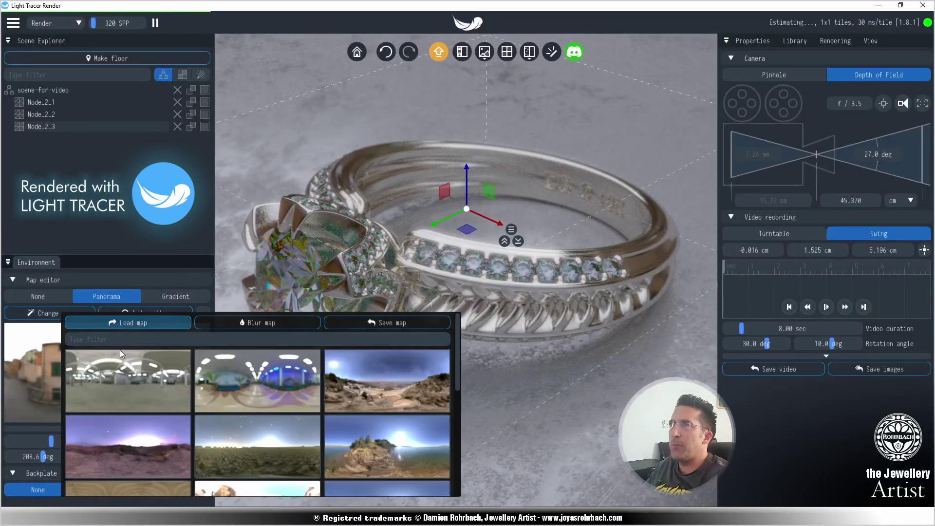
{"action": "left_click", "coordinate": [150, 323]}
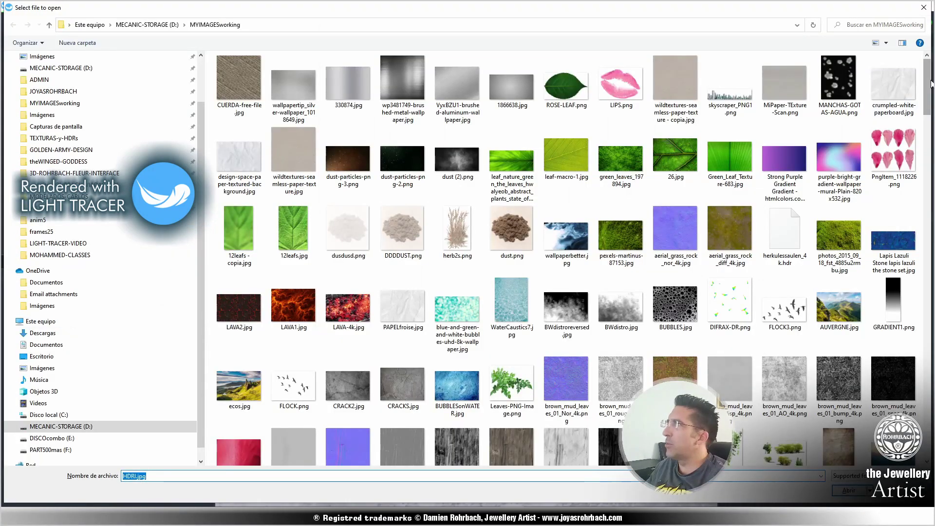
{"action": "left_click_drag", "start_coordinate": [926, 87], "coordinate": [926, 429]}
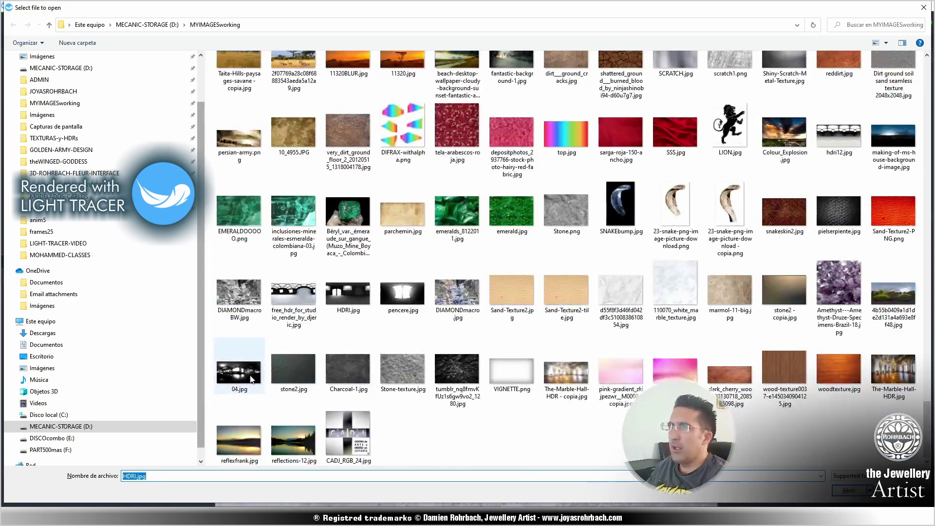
{"action": "key", "text": "Return"}
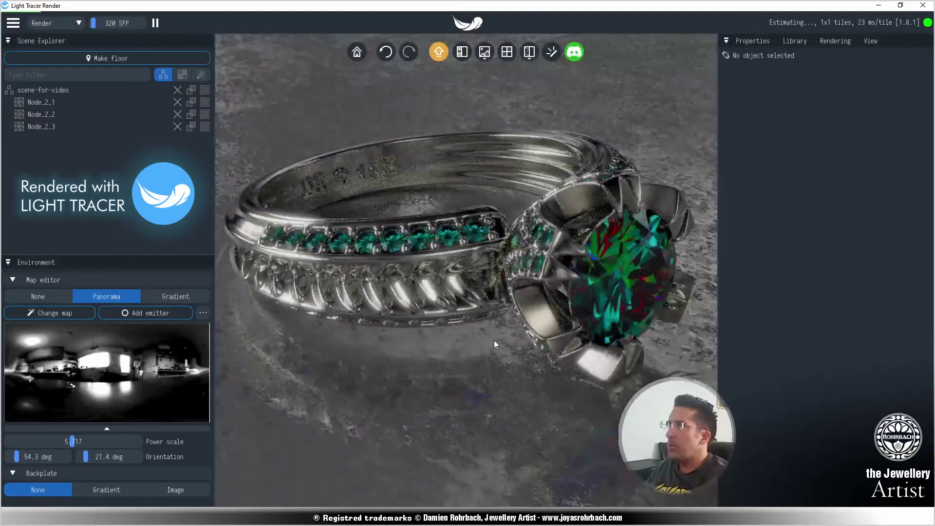
Turn off window-size adjustment and aspect-ratio locking, and set the viewport resolution to 1620 by 1620 px
{"action": "left_click", "coordinate": [841, 42]}
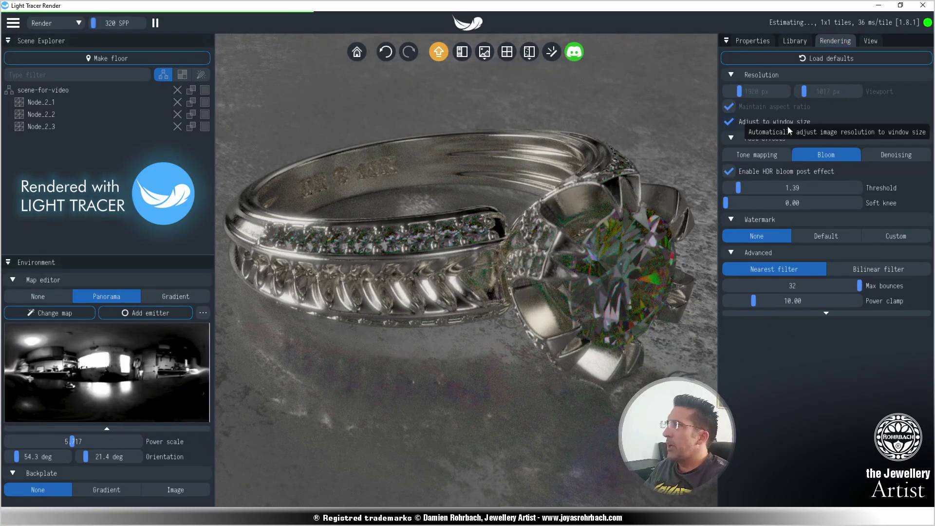
{"action": "left_click", "coordinate": [460, 57]}
{"action": "left_click", "coordinate": [460, 57]}
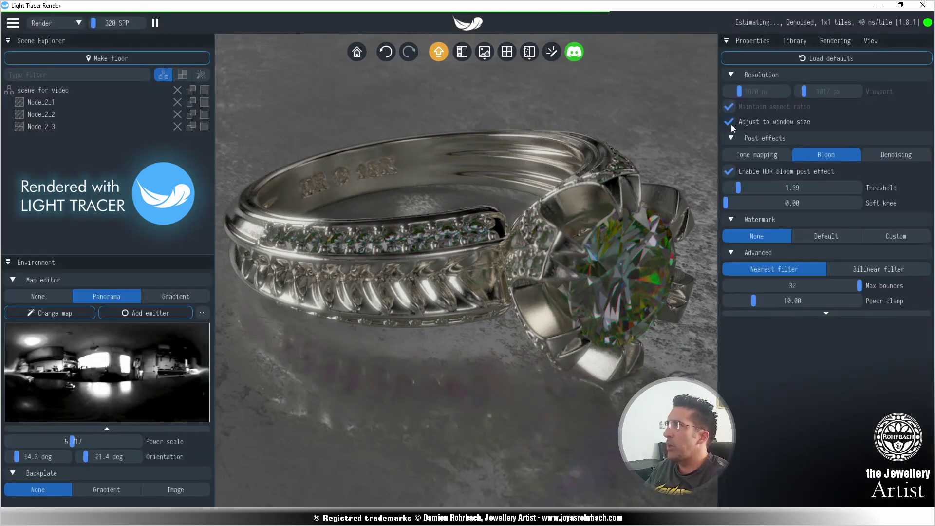
{"action": "left_click", "coordinate": [795, 119]}
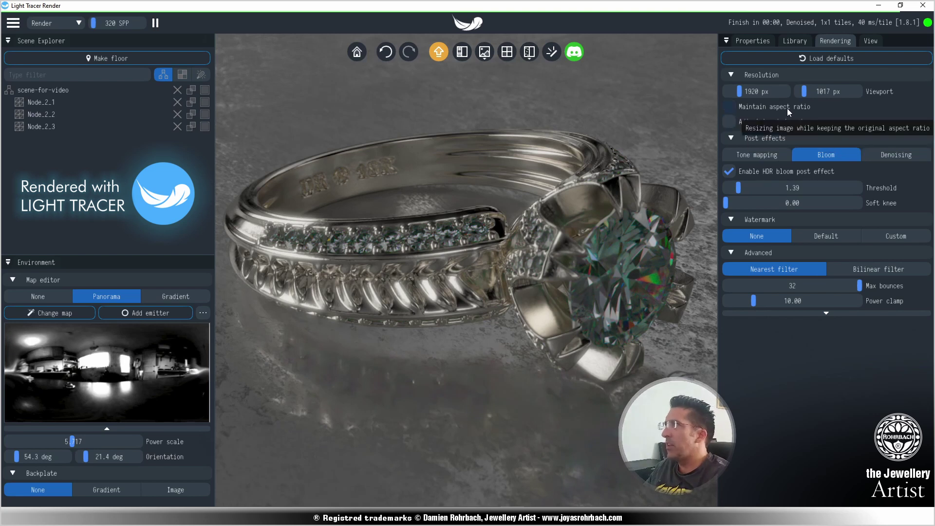
{"action": "left_click", "coordinate": [761, 93]}
{"action": "type", "text": "1620"}
{"action": "left_click", "coordinate": [826, 92]}
{"action": "type", "text": "162"}
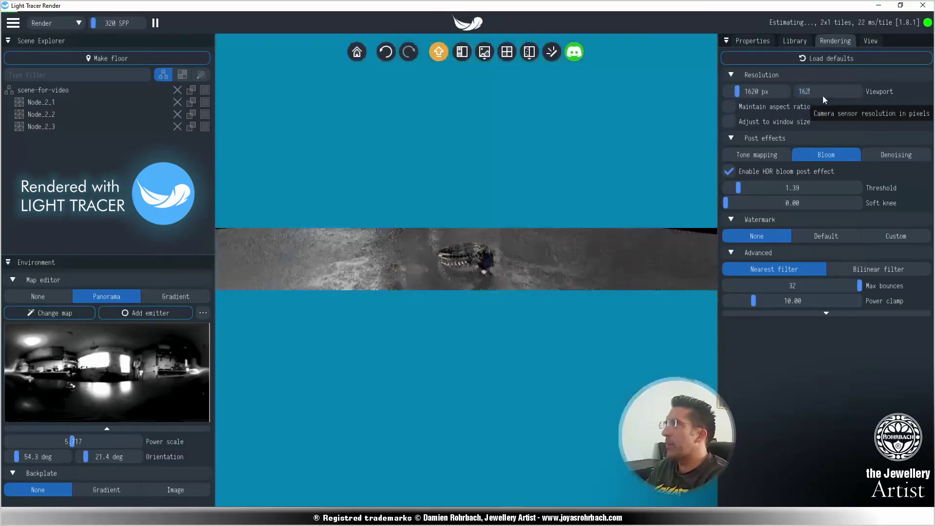
{"action": "type", "text": "0"}
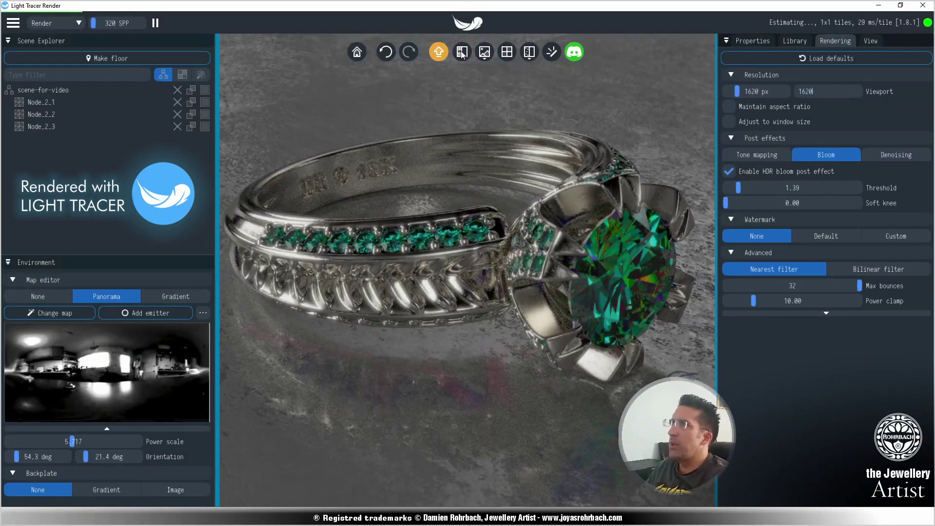
Examine the square ring render with the side panels hidden, and show the panels again
{"action": "left_click", "coordinate": [462, 52]}
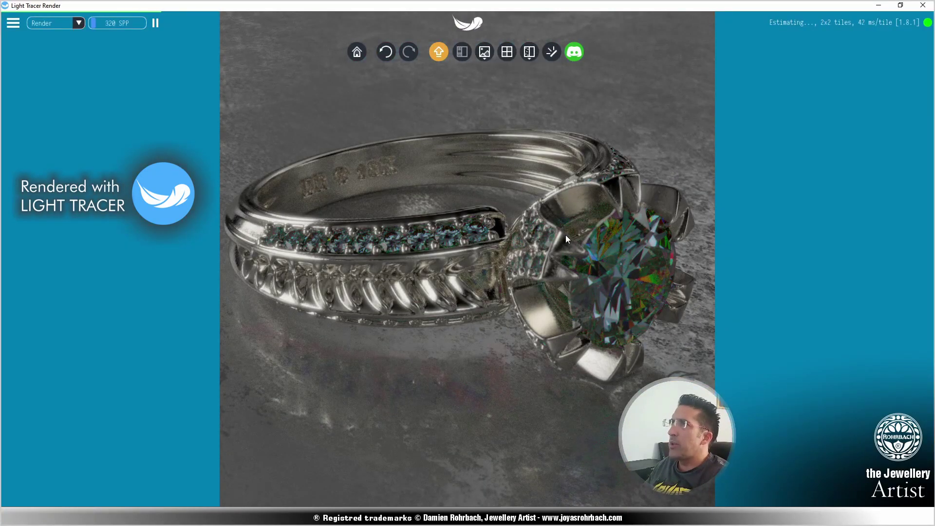
{"action": "scroll", "coordinate": [539, 230], "scroll_direction": "down", "scroll_amount": 2}
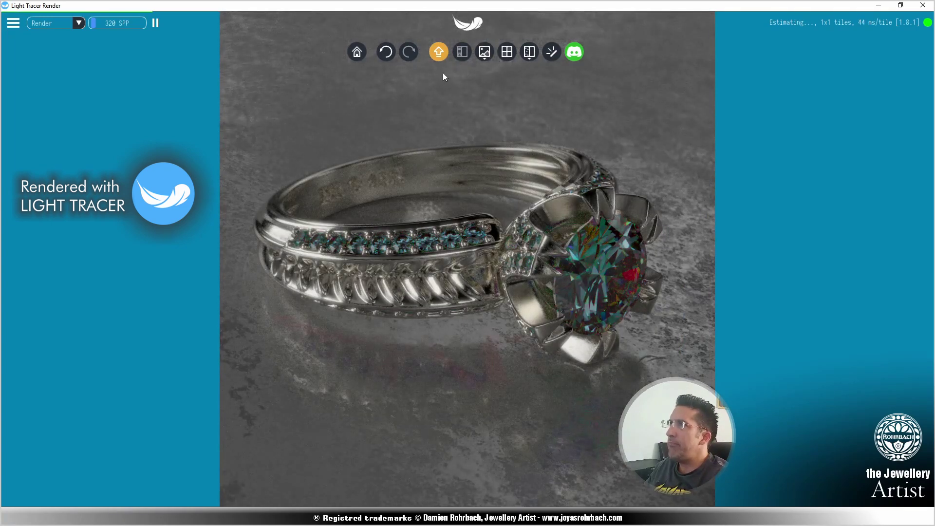
{"action": "left_click", "coordinate": [460, 55]}
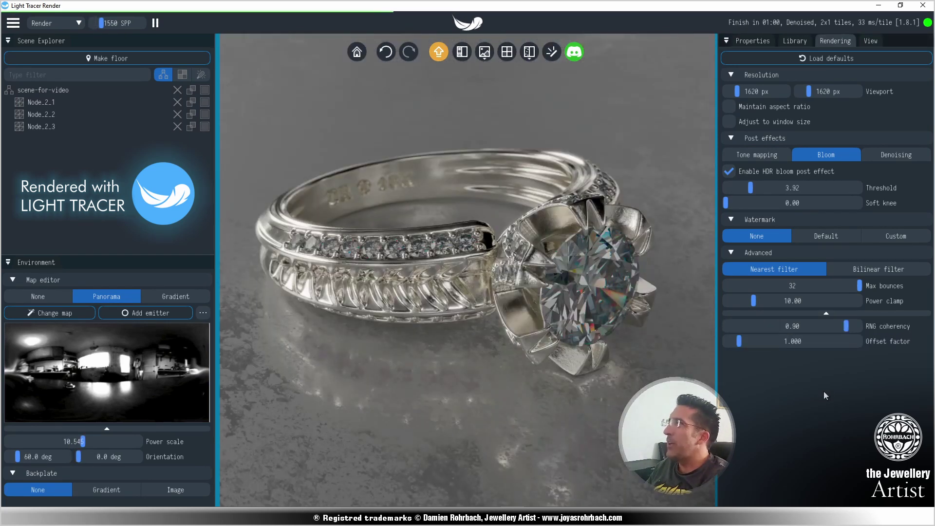
Review the available image denoisers and switch the render to the Intel CPU Denoiser
{"action": "left_click", "coordinate": [901, 155]}
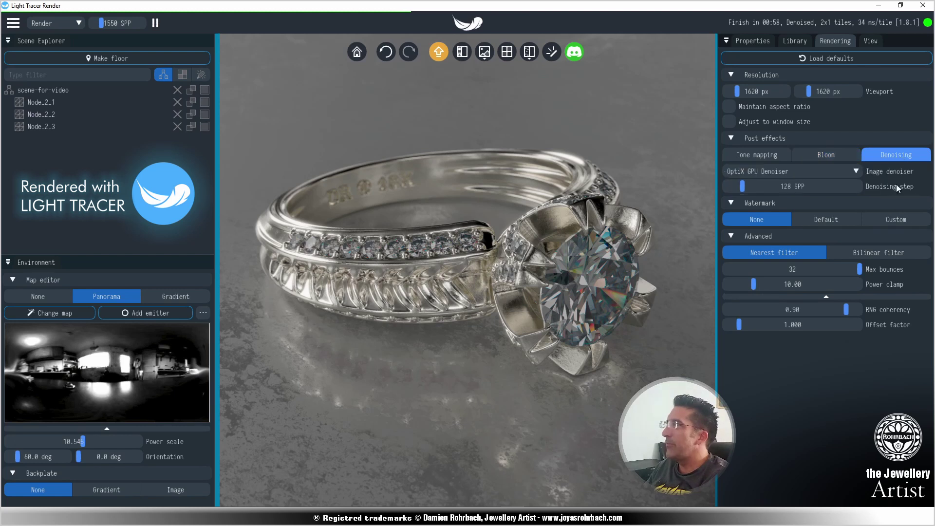
{"action": "left_click", "coordinate": [856, 171]}
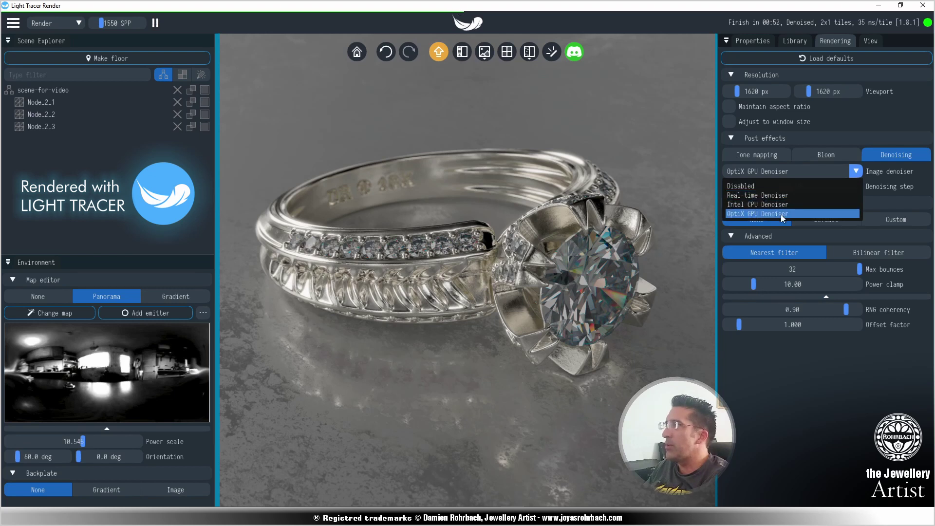
{"action": "left_click", "coordinate": [834, 414]}
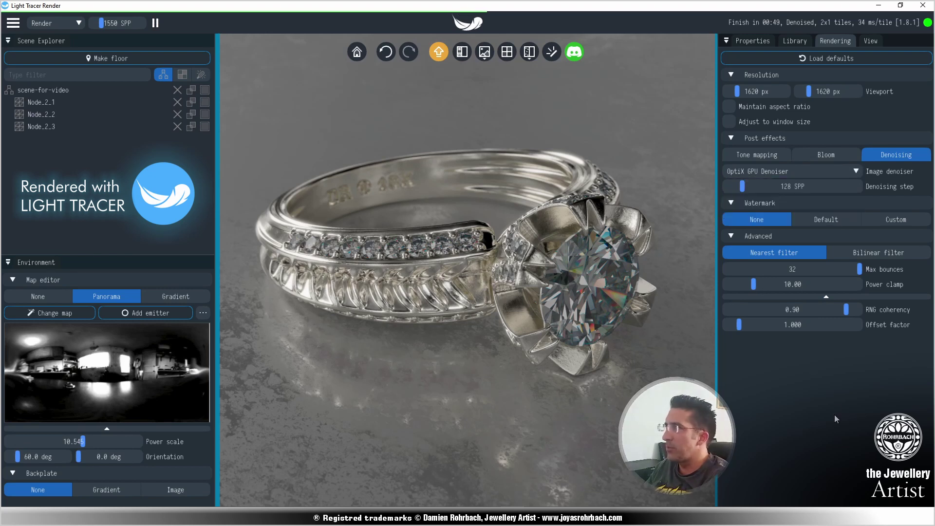
{"action": "left_click", "coordinate": [854, 172]}
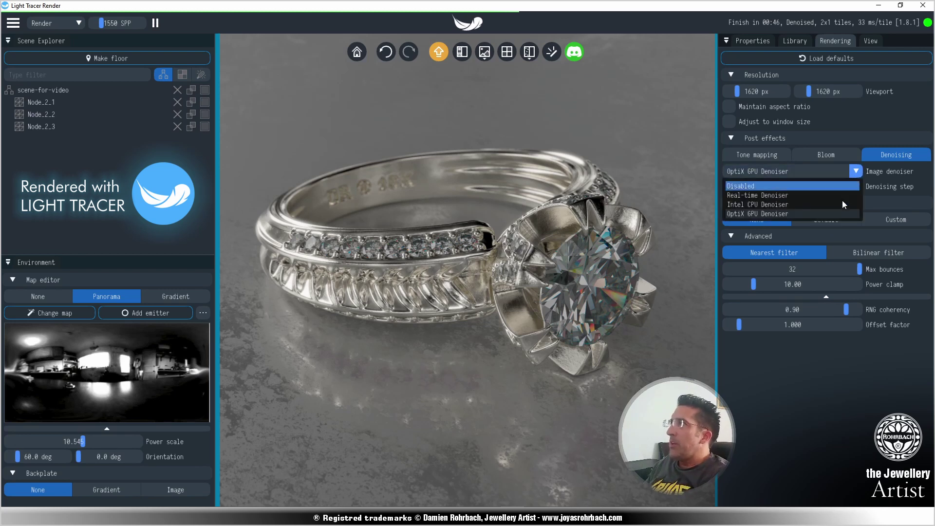
{"action": "left_click", "coordinate": [782, 206]}
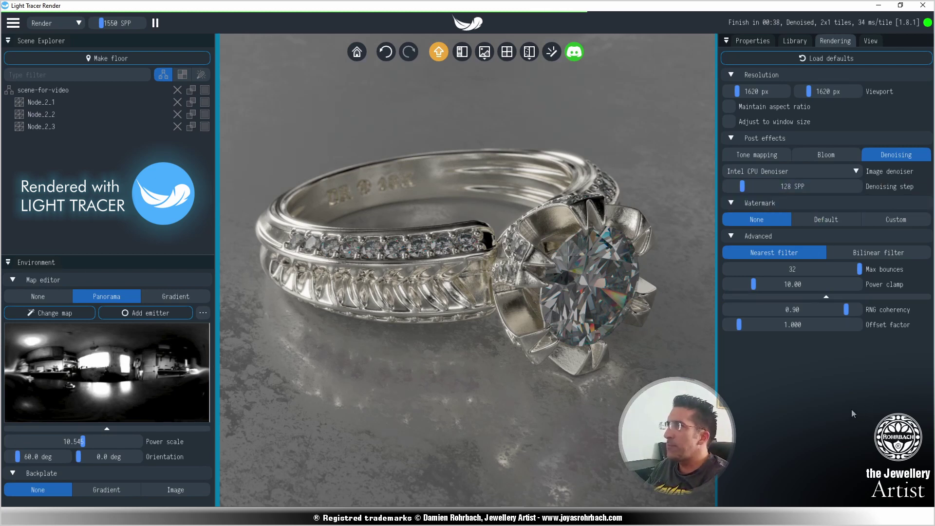
Frame the ring more closely and set the depth-of-field focus point on the large center stone
{"action": "key", "text": "Tab"}
{"action": "left_click_drag", "start_coordinate": [584, 218], "coordinate": [576, 218]}
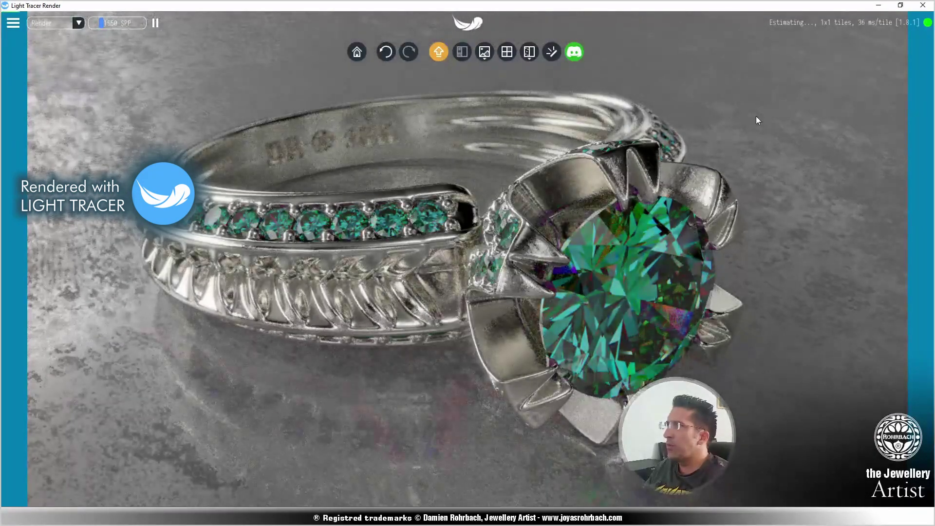
{"action": "left_click", "coordinate": [756, 116]}
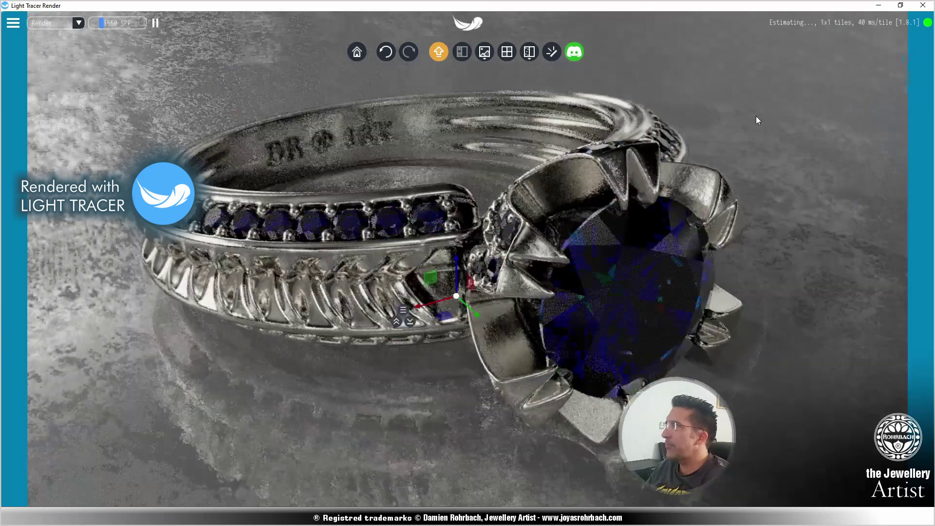
{"action": "left_click", "coordinate": [467, 54]}
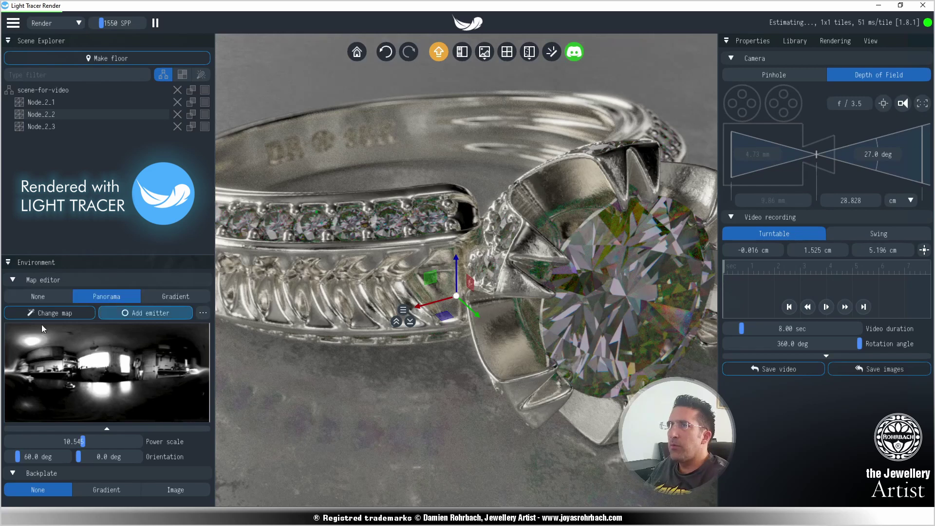
{"action": "left_click", "coordinate": [180, 294]}
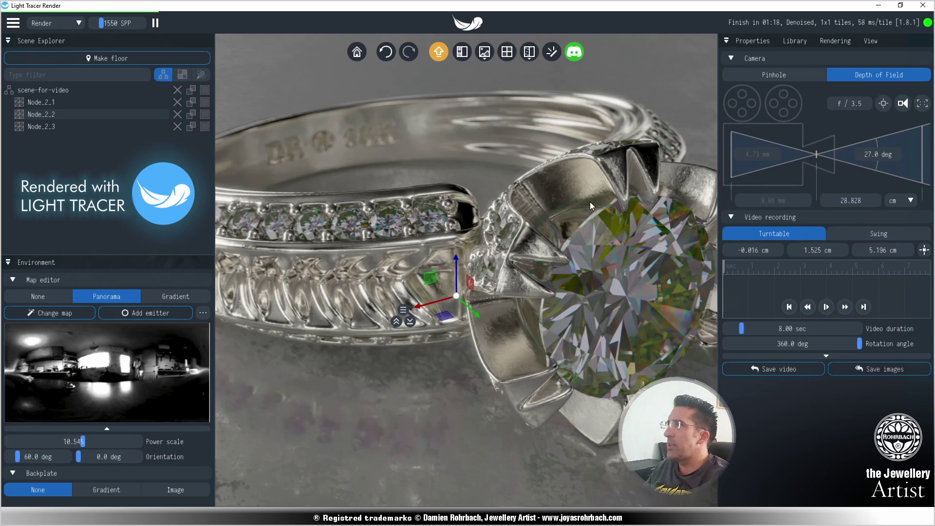
{"action": "left_click", "coordinate": [883, 103]}
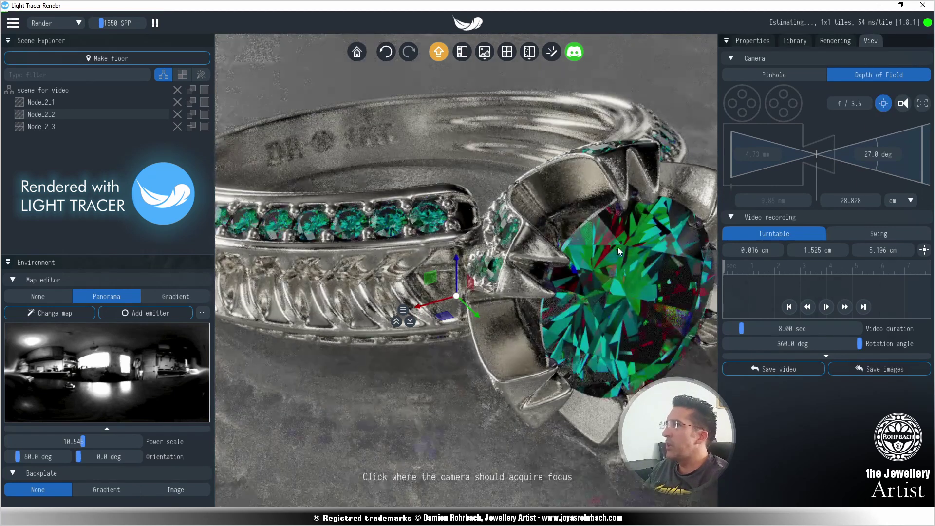
{"action": "left_click", "coordinate": [620, 245]}
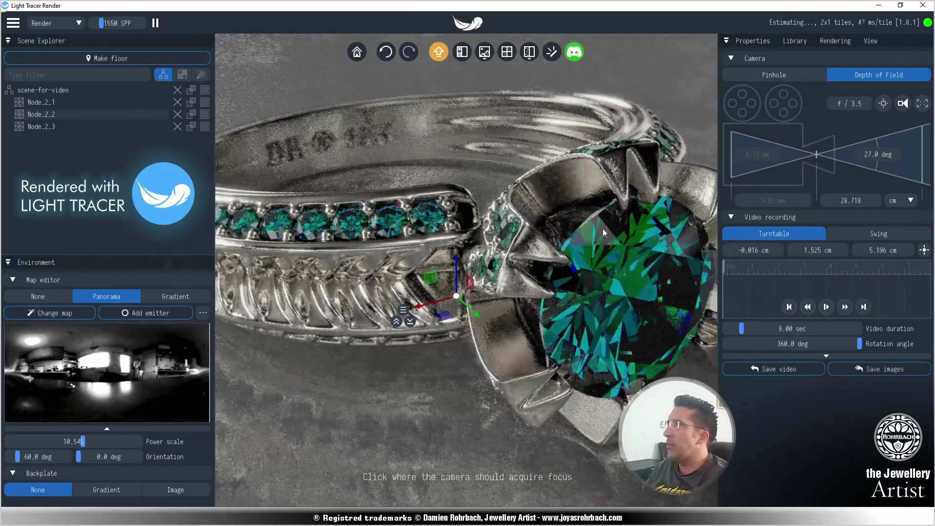
Set the texture scale of the ring's Platinum material to 10 and raise the environment map's power scale to 17.932
{"action": "right_click", "coordinate": [600, 193]}
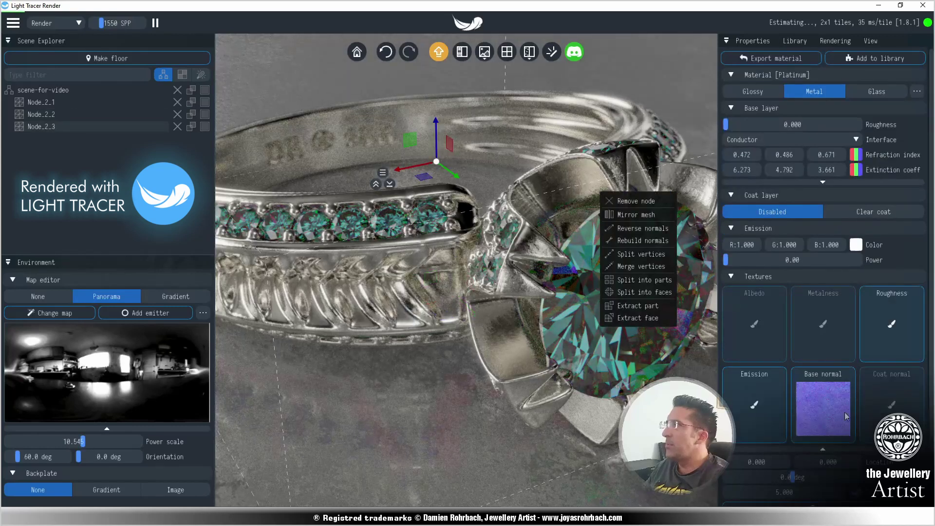
{"action": "scroll", "coordinate": [846, 438], "scroll_direction": "down", "scroll_amount": 1}
{"action": "left_click", "coordinate": [785, 480]}
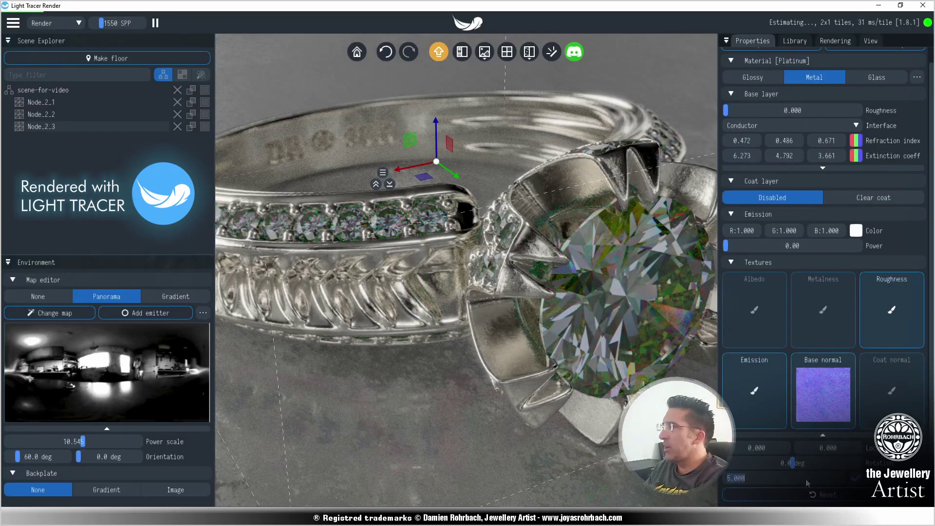
{"action": "type", "text": "10"}
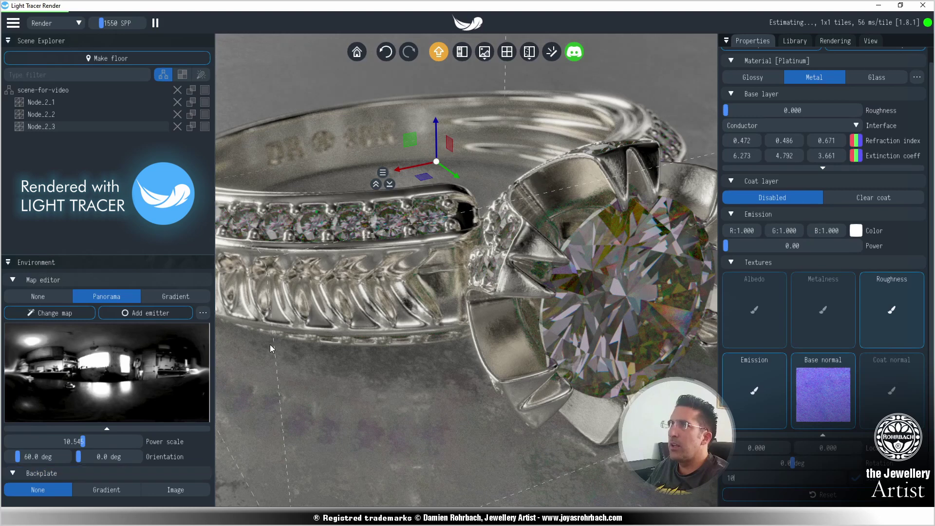
{"action": "left_click_drag", "start_coordinate": [84, 439], "coordinate": [94, 439]}
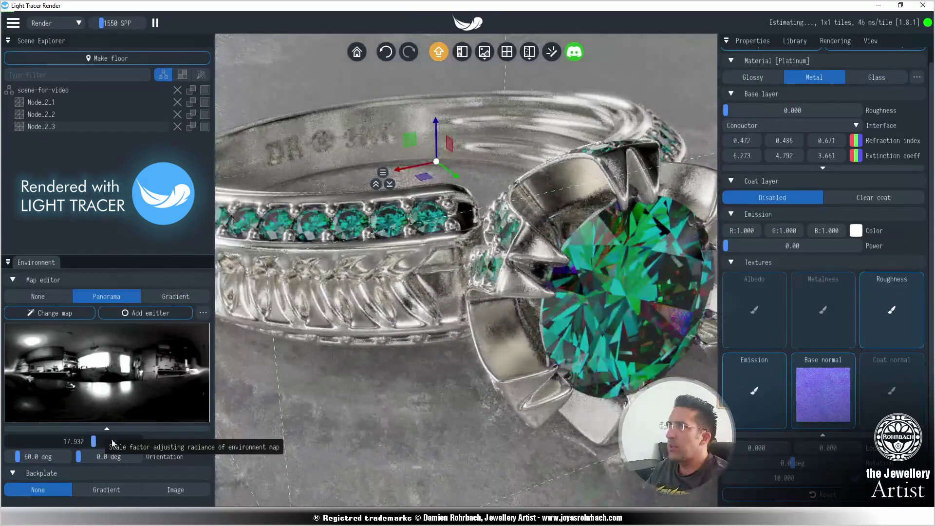
Change the floor material's albedo to the saturated blue #3297EF
{"action": "left_click", "coordinate": [394, 420]}
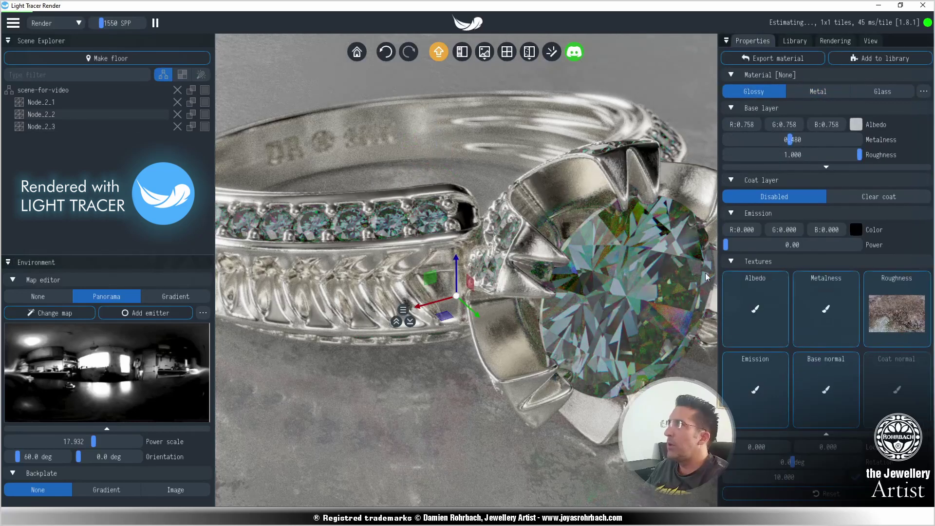
{"action": "left_click", "coordinate": [857, 125]}
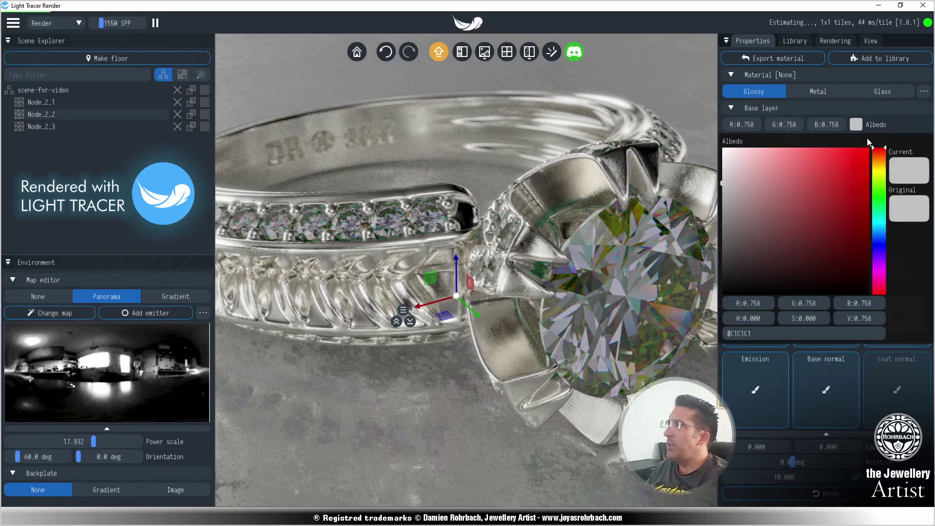
{"action": "left_click", "coordinate": [879, 232]}
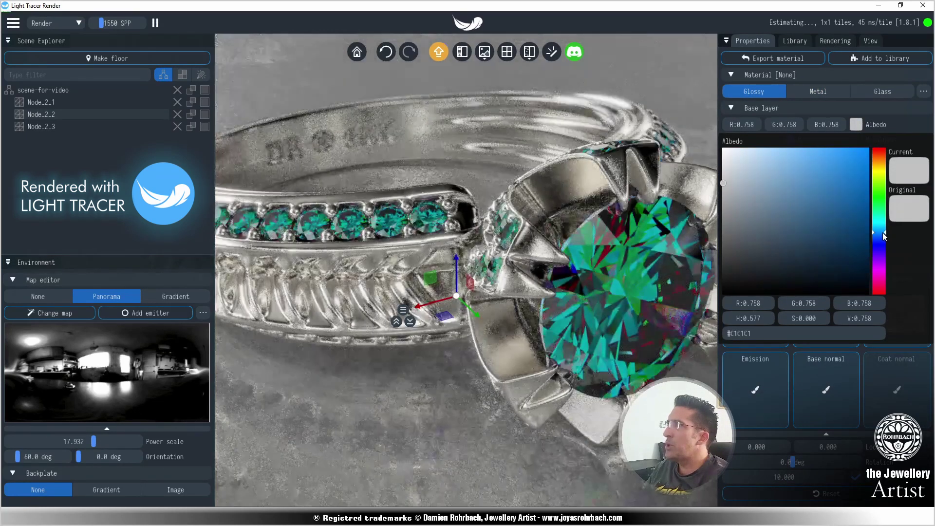
{"action": "left_click", "coordinate": [788, 183]}
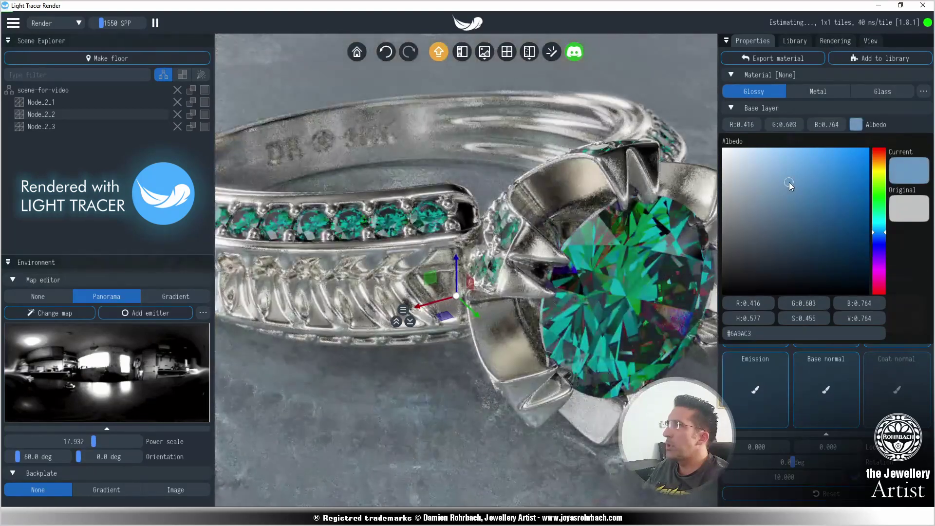
{"action": "left_click", "coordinate": [807, 171]}
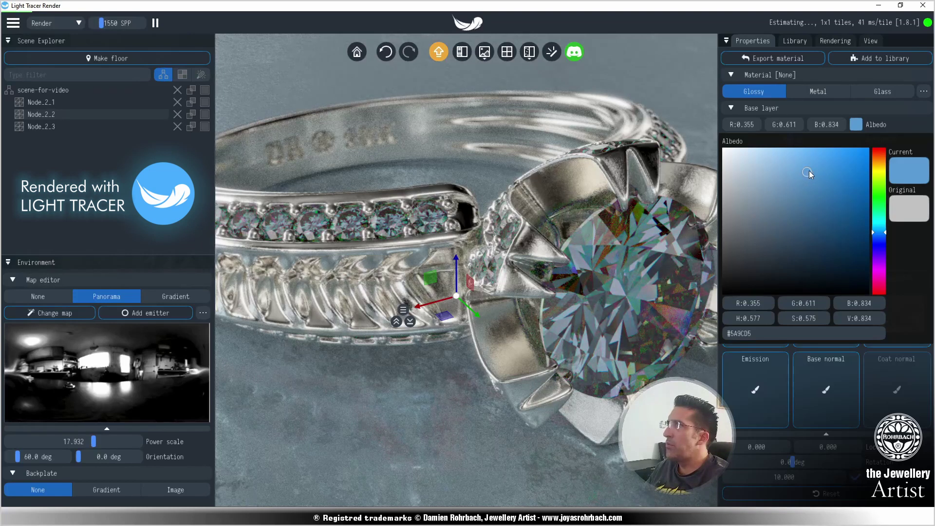
{"action": "left_click", "coordinate": [838, 157]}
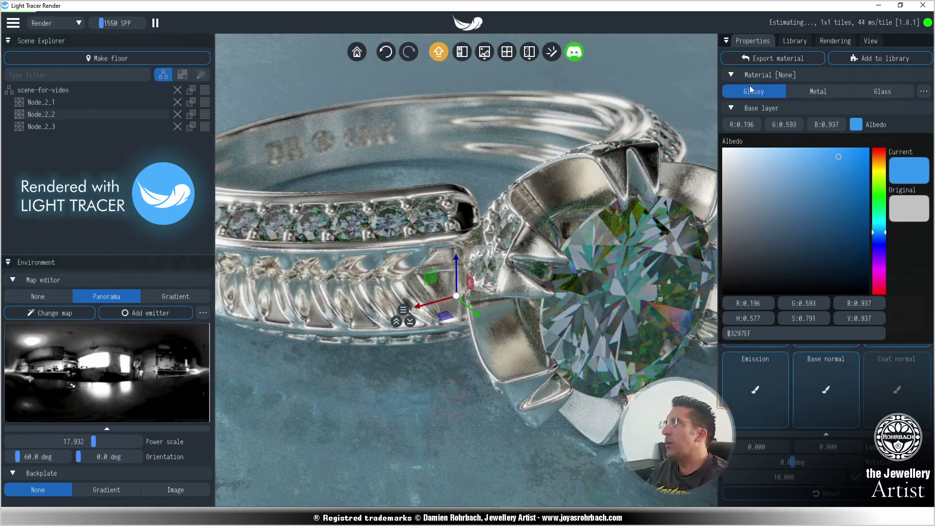
Hide the side panels and bring up the image format choices for saving the render
{"action": "left_click", "coordinate": [467, 52]}
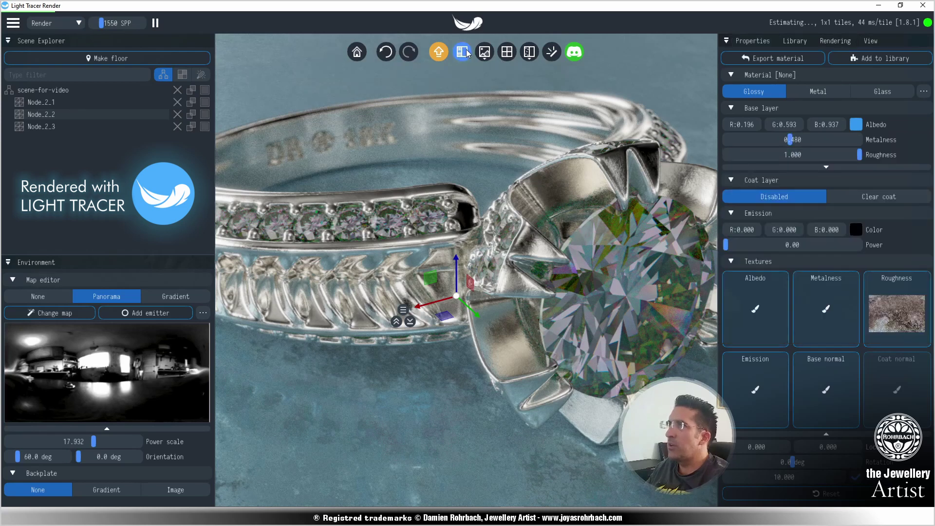
{"action": "left_click", "coordinate": [463, 52]}
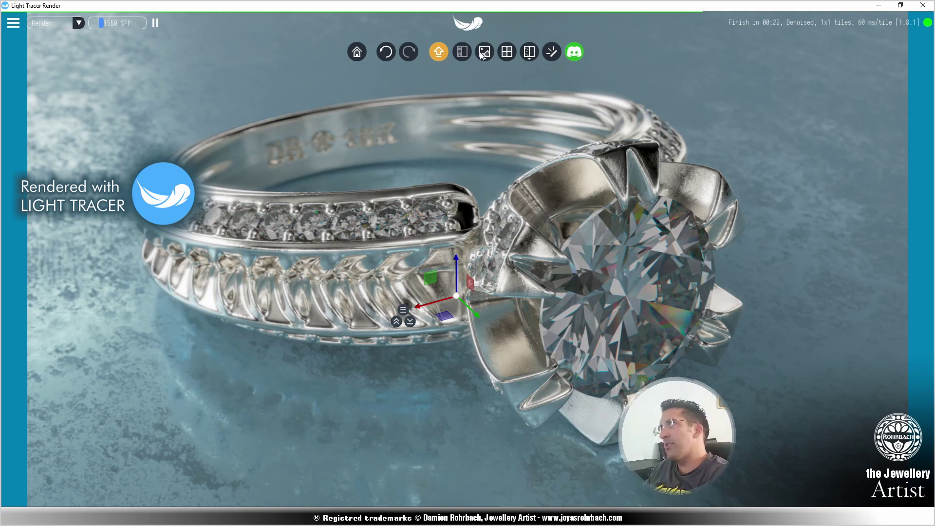
{"action": "mouse_move", "coordinate": [484, 55]}
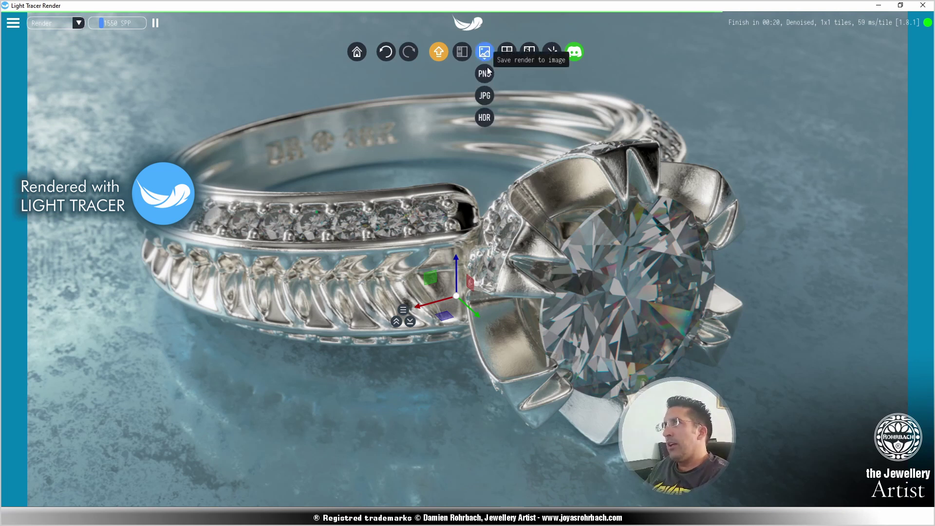